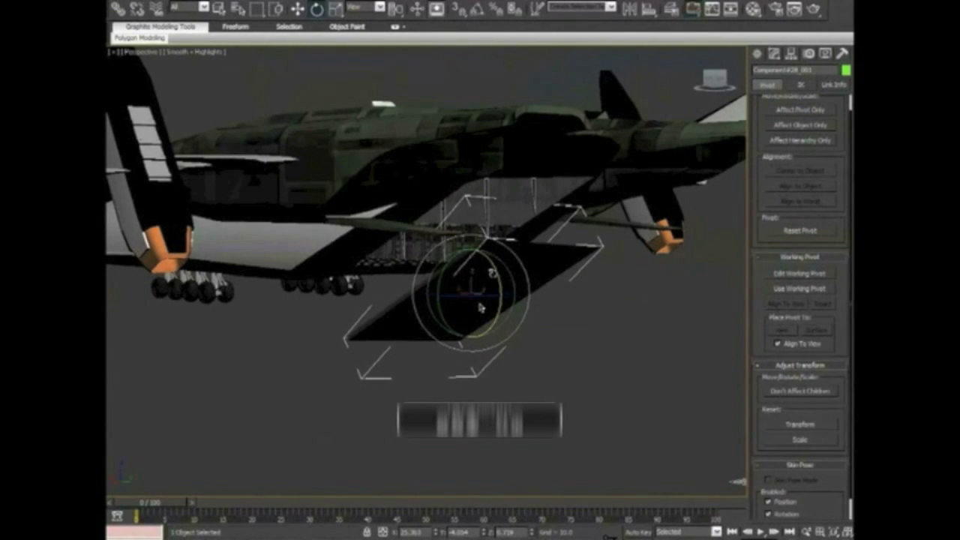
# Step: Set the reference coordinate system to Local and move the selected flat panel up against the aircraft's underside
pyautogui.moveTo(494, 276); pyautogui.dragTo(495, 272)
pyautogui.keyDown('alt'); pyautogui.moveTo(498, 274); pyautogui.dragTo(544, 299, button='middle'); pyautogui.keyUp('alt')
pyautogui.click(298, 9)
pyautogui.click(367, 7)
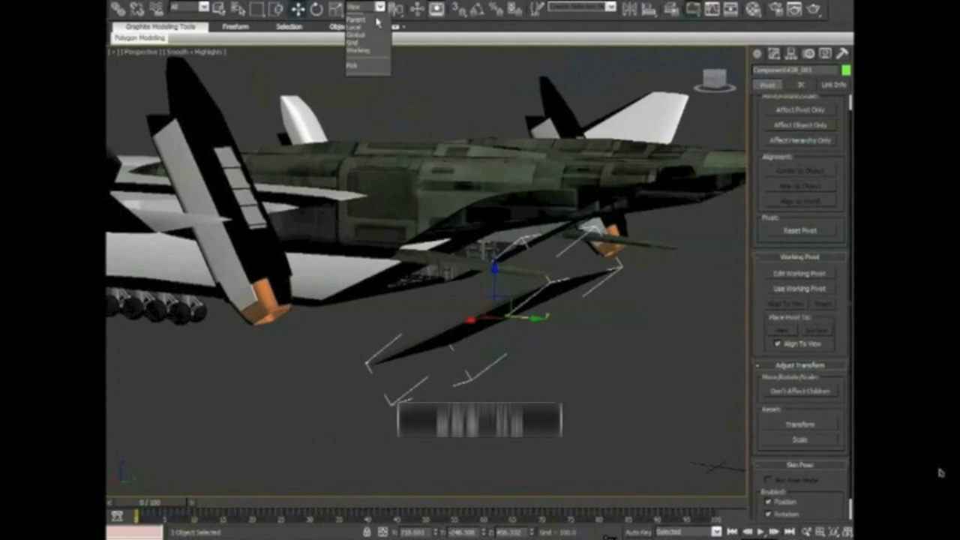
pyautogui.click(362, 54)
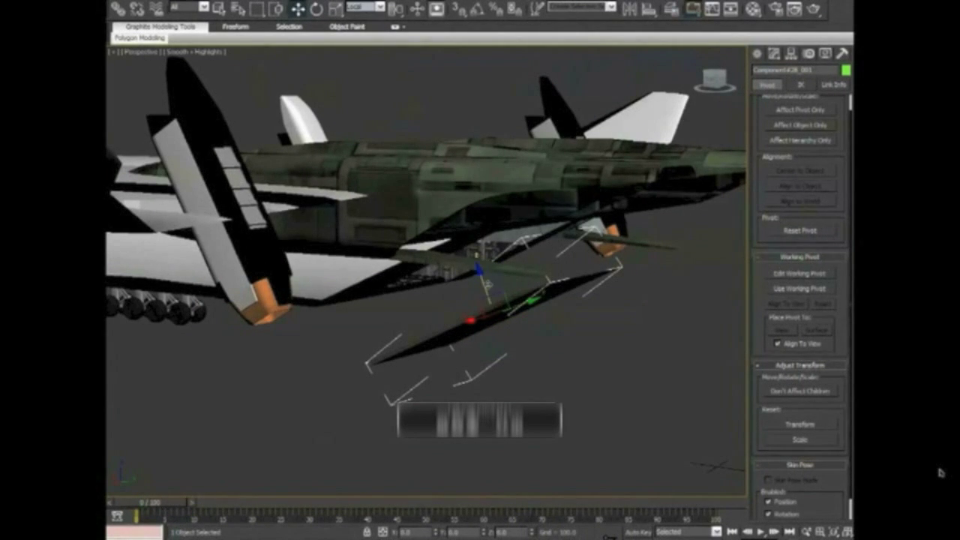
pyautogui.moveTo(487, 284); pyautogui.dragTo(454, 242)
pyautogui.keyDown('alt'); pyautogui.moveTo(459, 252); pyautogui.dragTo(459, 222, button='middle'); pyautogui.keyUp('alt')
pyautogui.moveTo(460, 219); pyautogui.dragTo(465, 229)
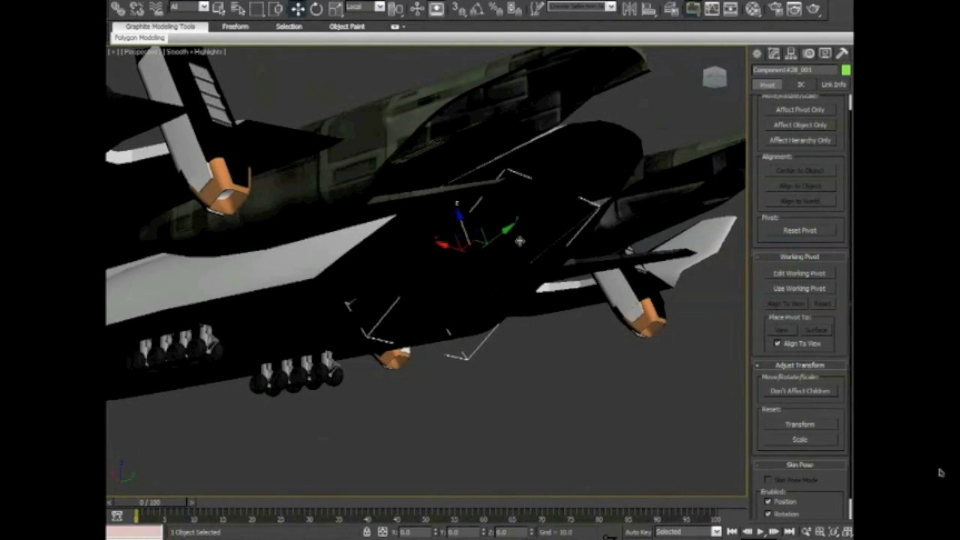
# Step: Fine-tune the panel's position in its local plane so it fits the opening in the fuselage belly
pyautogui.keyDown('alt'); pyautogui.moveTo(519, 241); pyautogui.dragTo(473, 250, button='middle'); pyautogui.keyUp('alt')
pyautogui.moveTo(472, 250); pyautogui.dragTo(479, 242)
pyautogui.keyDown('alt'); pyautogui.moveTo(478, 242); pyautogui.dragTo(502, 246, button='middle'); pyautogui.keyUp('alt')
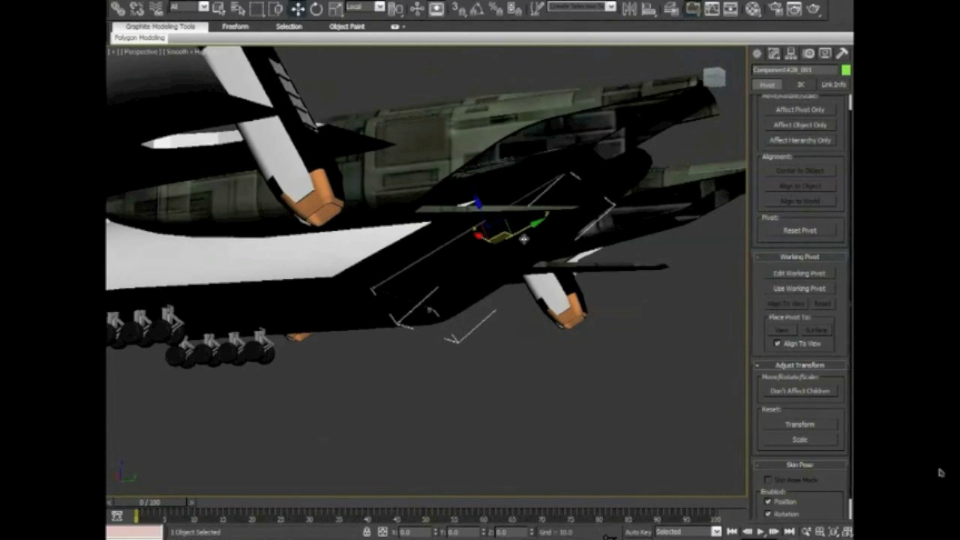
pyautogui.moveTo(526, 230); pyautogui.dragTo(493, 224)
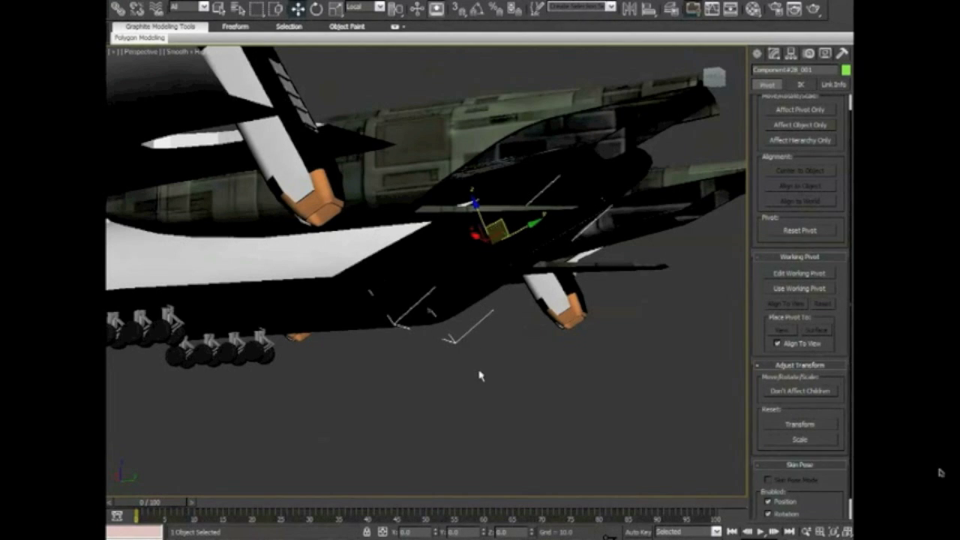
pyautogui.click(481, 376)
# Step: Link the belly panel to the aircraft's hull as its parent, and return to the Move tool
pyautogui.click(445, 264)
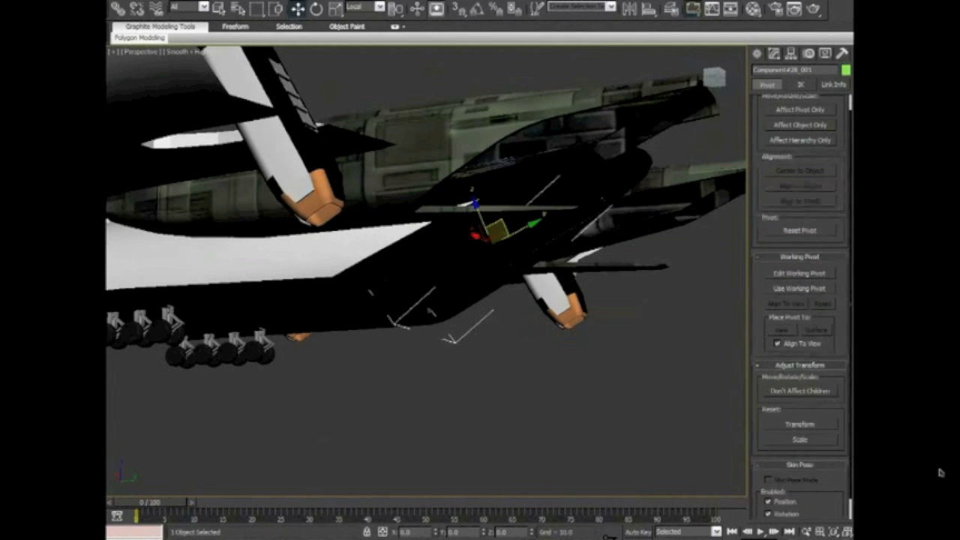
pyautogui.click(116, 11)
pyautogui.moveTo(455, 284); pyautogui.dragTo(308, 260)
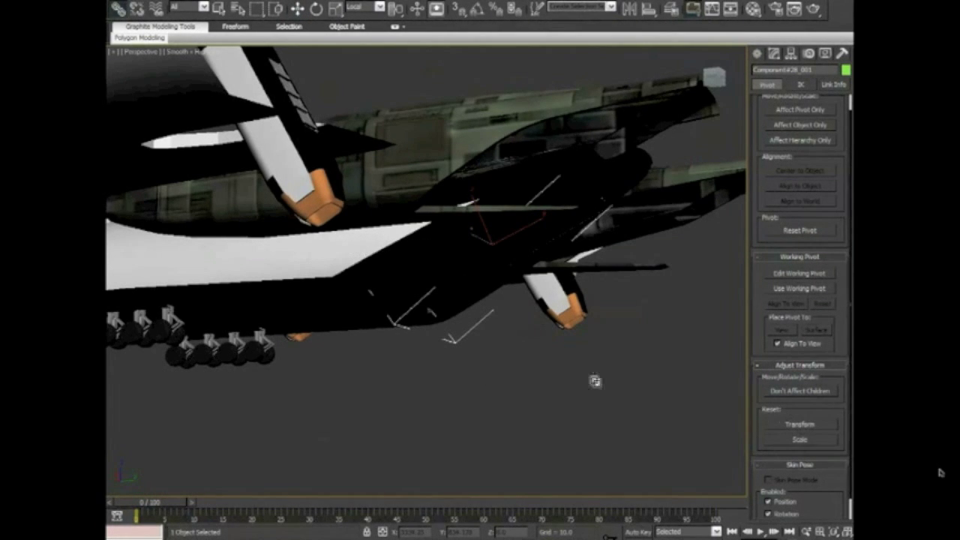
pyautogui.keyDown('alt'); pyautogui.moveTo(567, 383); pyautogui.dragTo(285, 44, button='middle'); pyautogui.keyUp('alt')
pyautogui.click(296, 9)
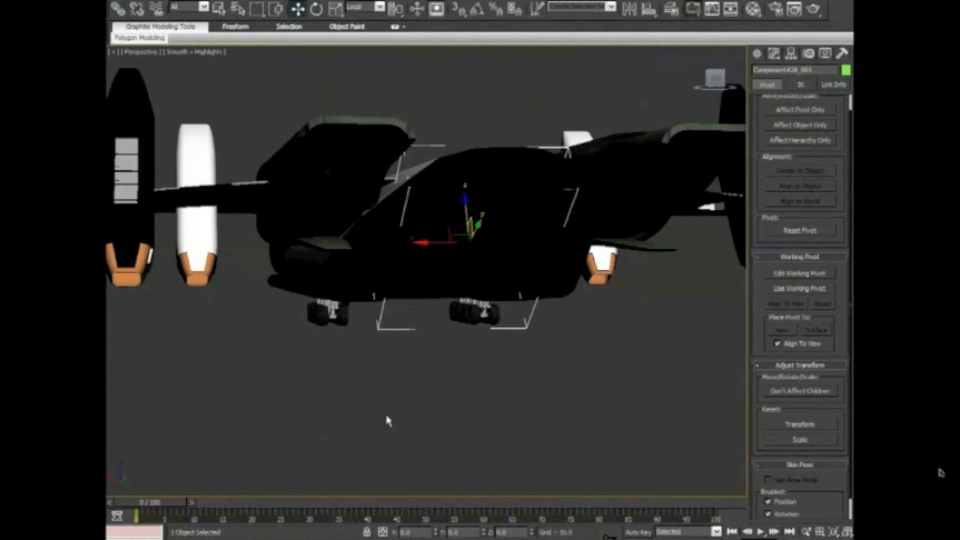
pyautogui.click(387, 420)
# Step: Select every part of the aircraft and scale the selection uniformly
pyautogui.keyDown('alt'); pyautogui.moveTo(337, 280); pyautogui.dragTo(305, 126, button='middle'); pyautogui.keyUp('alt')
pyautogui.moveTo(252, 133); pyautogui.dragTo(575, 375)
pyautogui.press('r')
pyautogui.moveTo(391, 242); pyautogui.dragTo(501, 360)
pyautogui.moveTo(501, 321); pyautogui.dragTo(404, 285, button='middle')
pyautogui.press('w')
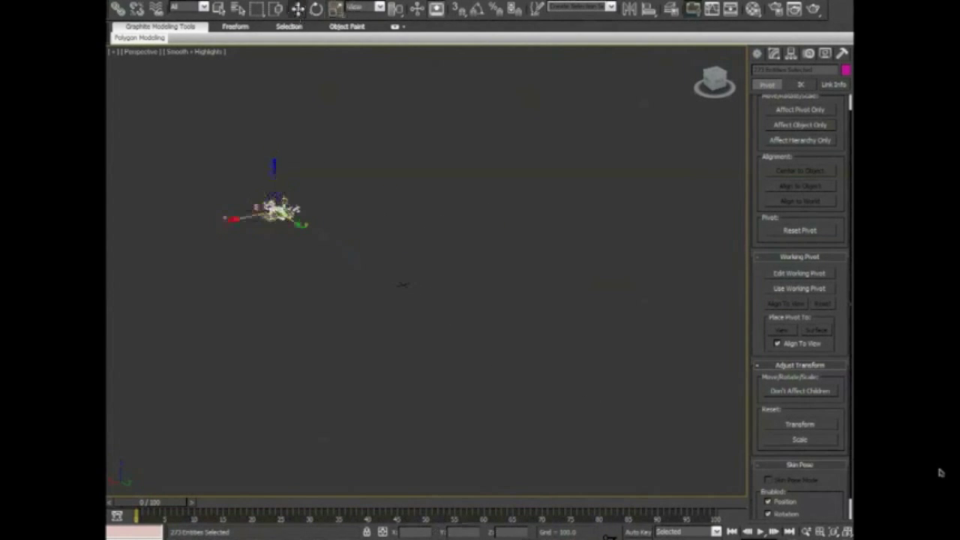
# Step: Move the selected aircraft from its remote position to just above the centre of the home grid
pyautogui.moveTo(278, 217); pyautogui.dragTo(408, 294)
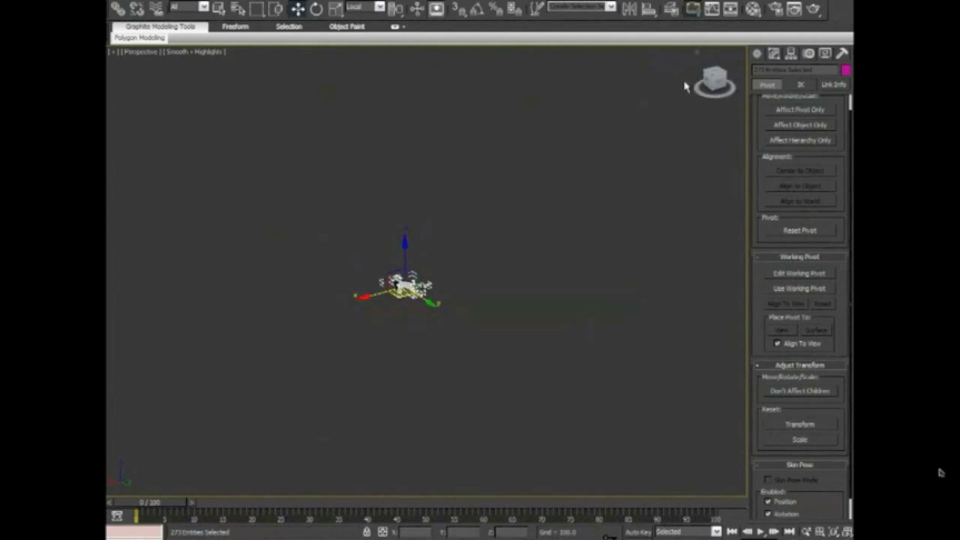
pyautogui.click(696, 54)
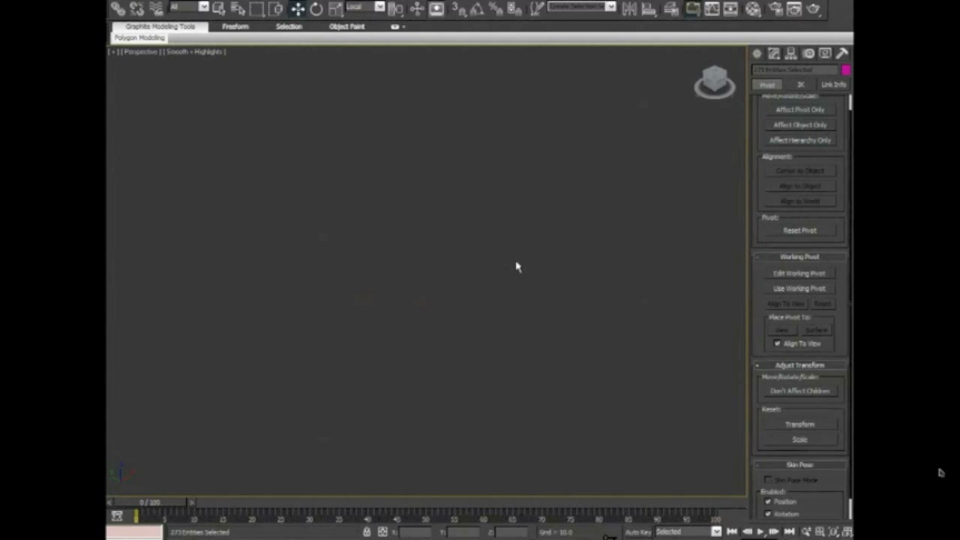
pyautogui.scroll(-10, 516, 266)
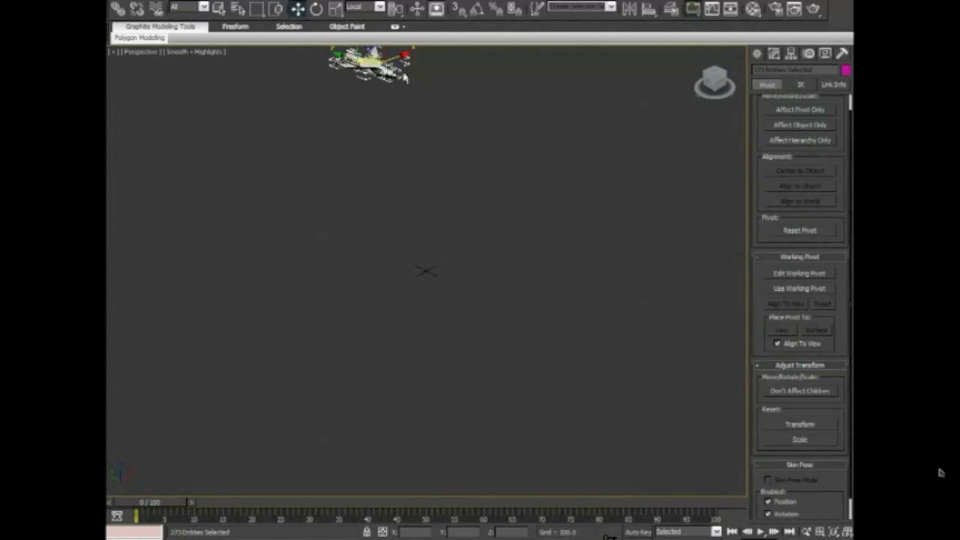
pyautogui.press('z')
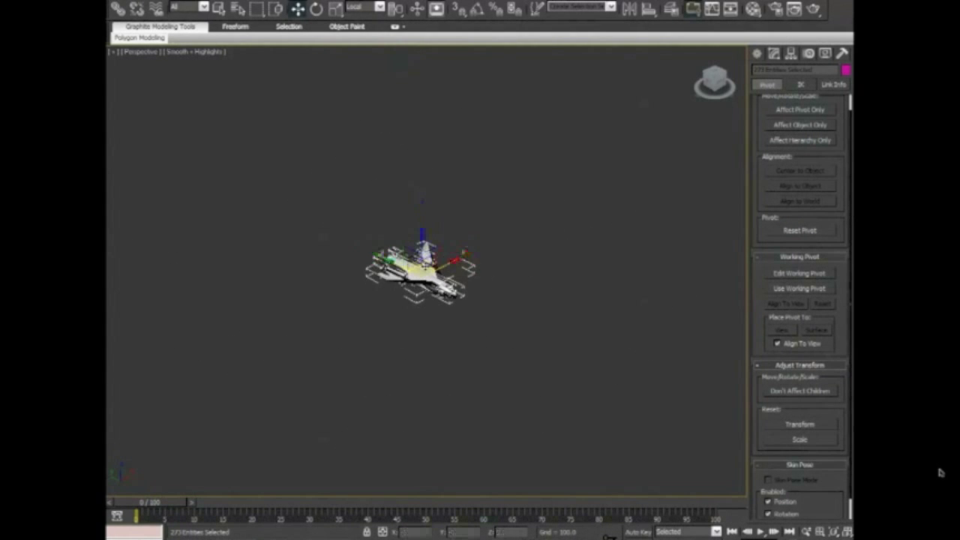
pyautogui.click(699, 56)
pyautogui.press('z')
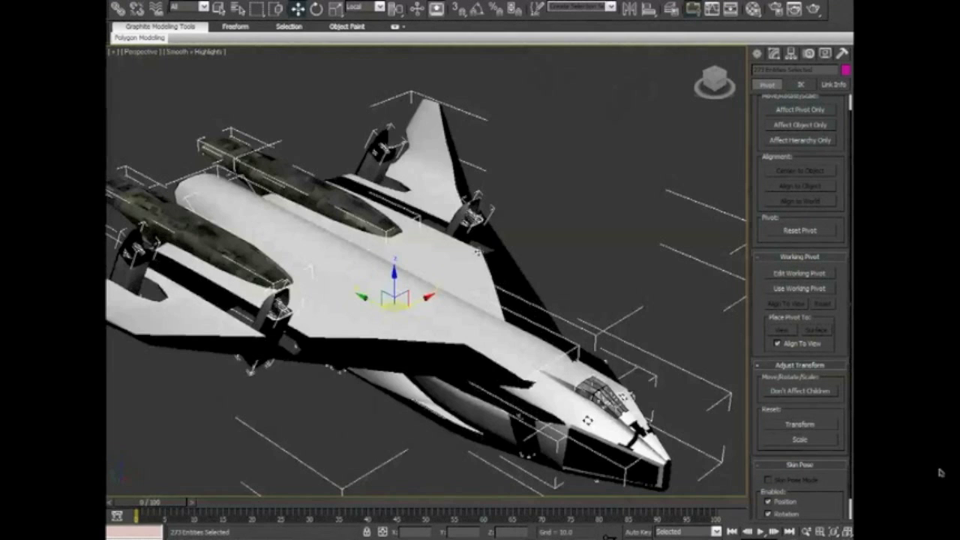
pyautogui.moveTo(399, 294); pyautogui.dragTo(434, 234)
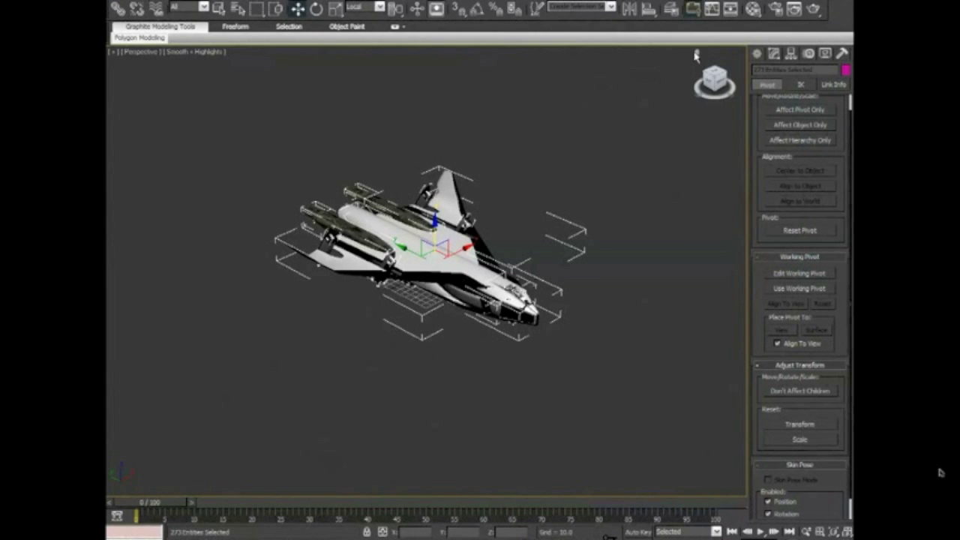
# Step: Scale the whole aircraft down further so it fits within the home grid, and clear the selection
pyautogui.scroll(6, 461, 350)
pyautogui.click(336, 10)
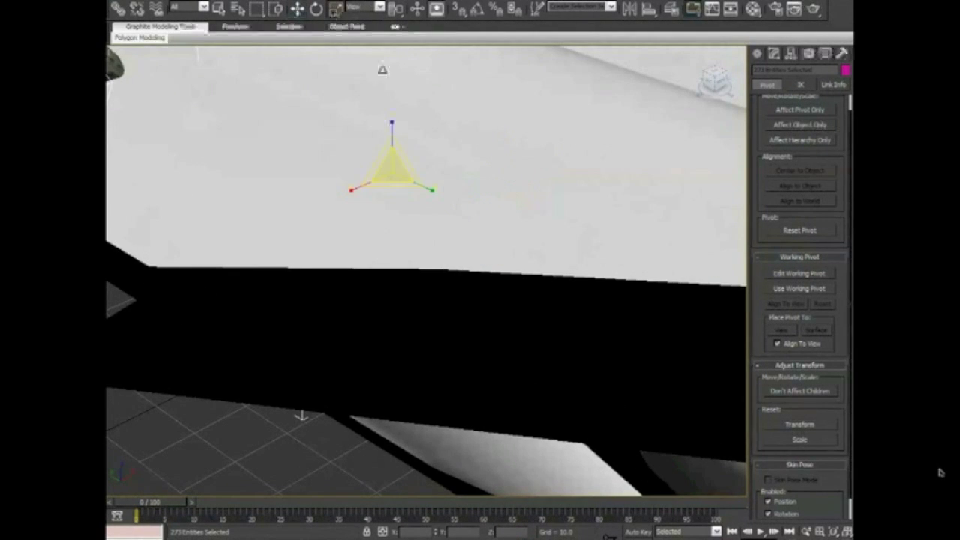
pyautogui.moveTo(392, 171); pyautogui.dragTo(554, 359)
pyautogui.click(299, 10)
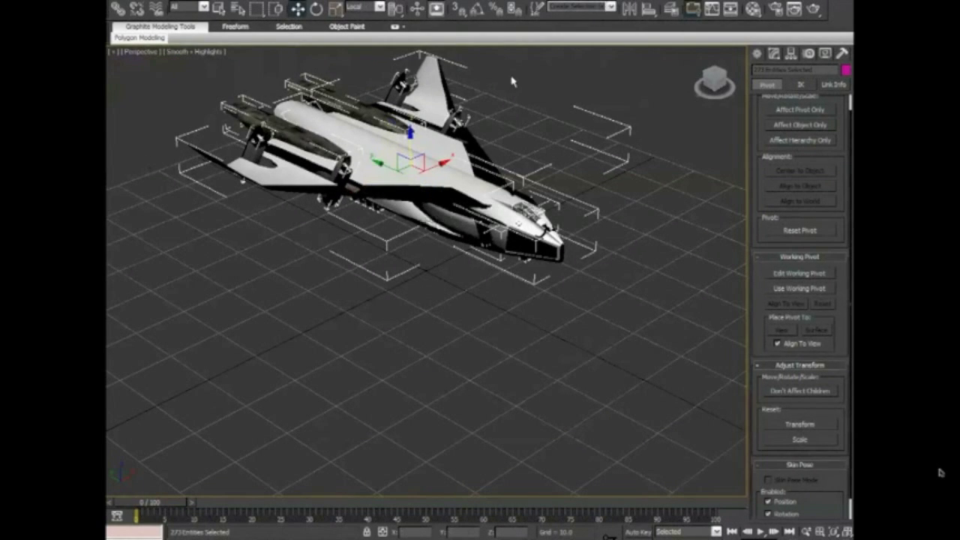
pyautogui.click(514, 82)
pyautogui.keyDown('alt'); pyautogui.moveTo(557, 218); pyautogui.dragTo(506, 202, button='middle'); pyautogui.keyUp('alt')
pyautogui.scroll(-5, 458, 203)
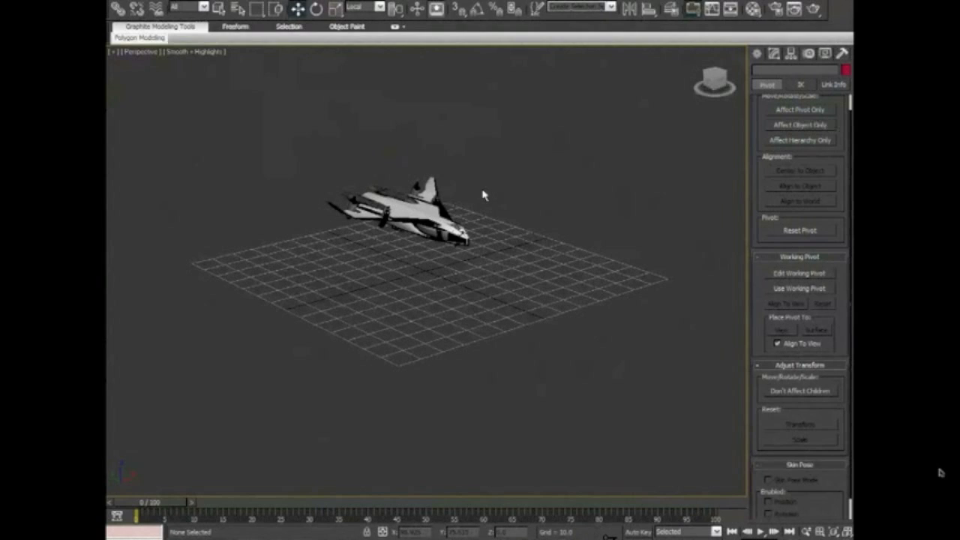
# Step: Select all parts of the aircraft and hide them to leave an empty scene
pyautogui.click(441, 238)
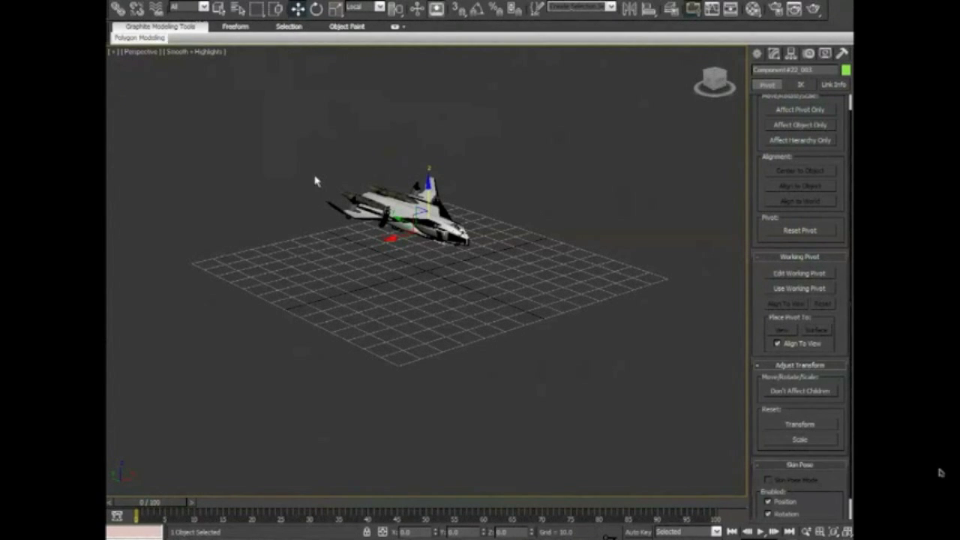
pyautogui.moveTo(343, 145); pyautogui.dragTo(427, 249)
pyautogui.rightClick(426, 238)
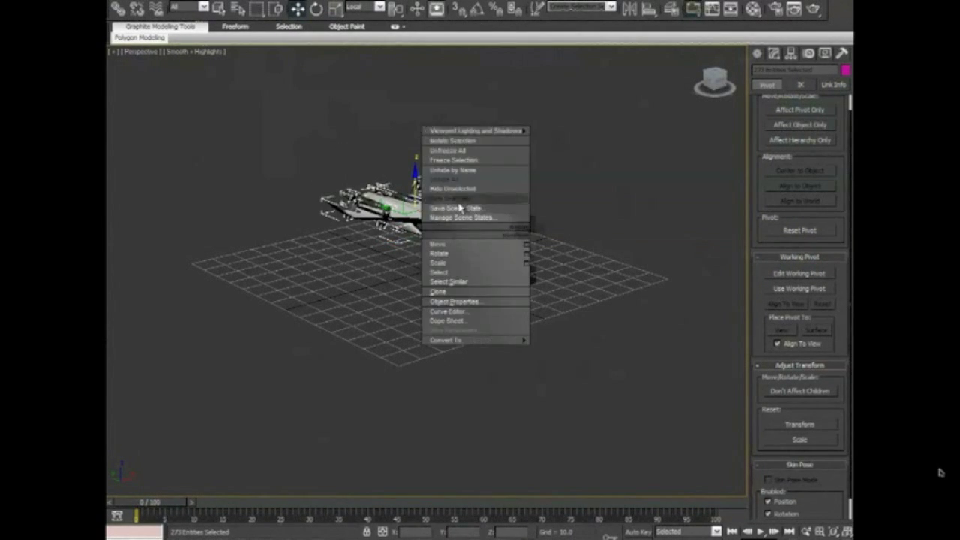
pyautogui.click(450, 212)
# Step: Examine the NURBS Curves category among the shape types available for creation
pyautogui.click(757, 54)
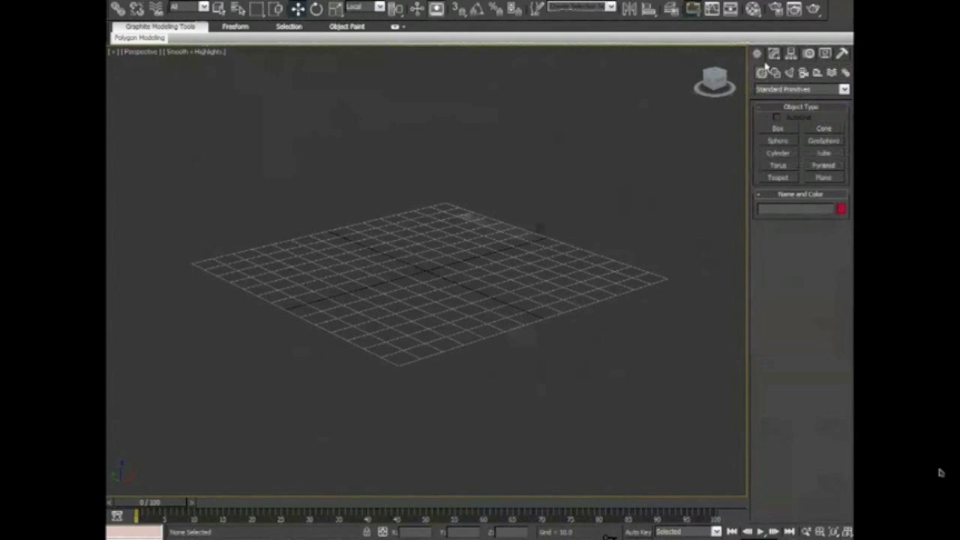
pyautogui.click(775, 73)
pyautogui.click(786, 90)
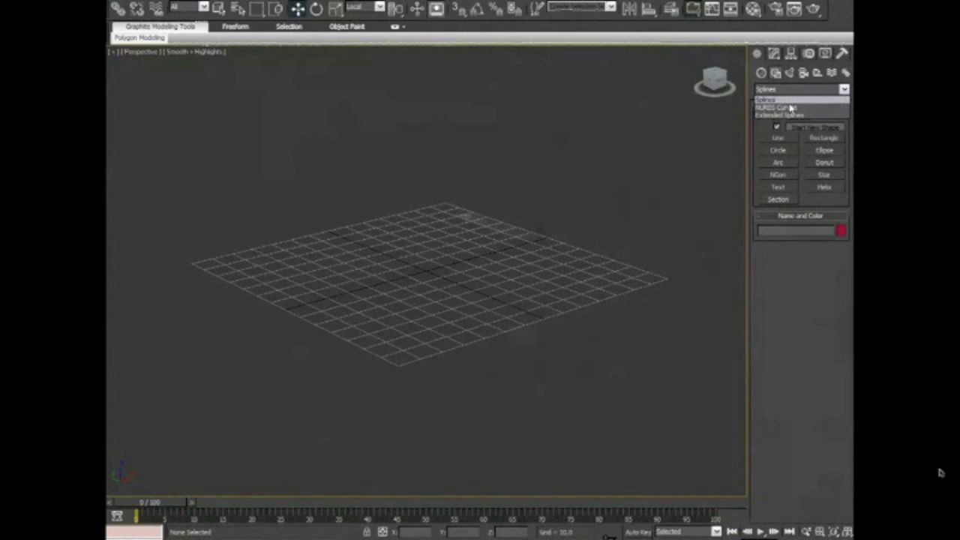
pyautogui.click(790, 108)
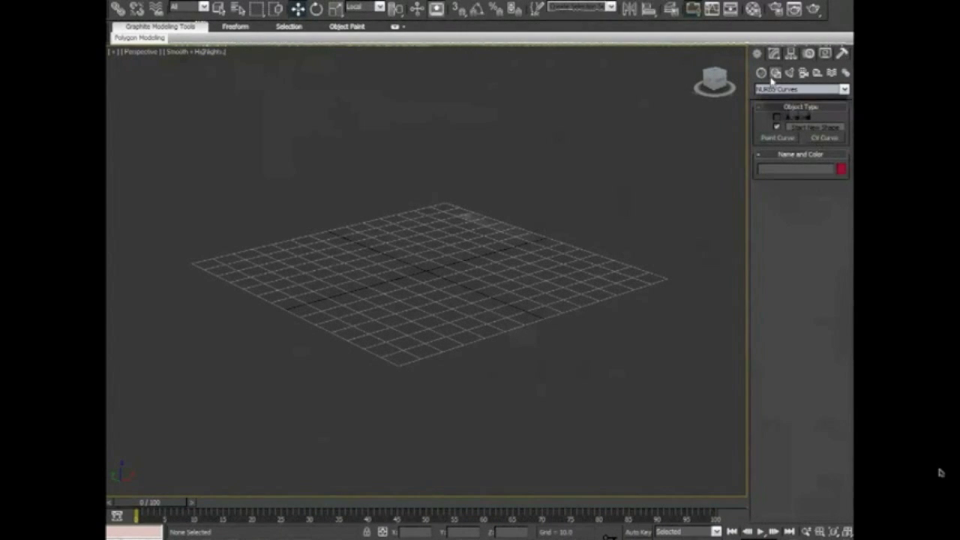
# Step: Create a NURBS CV surface covering the whole home grid, with 5 length CVs and 5 width CVs
pyautogui.click(762, 74)
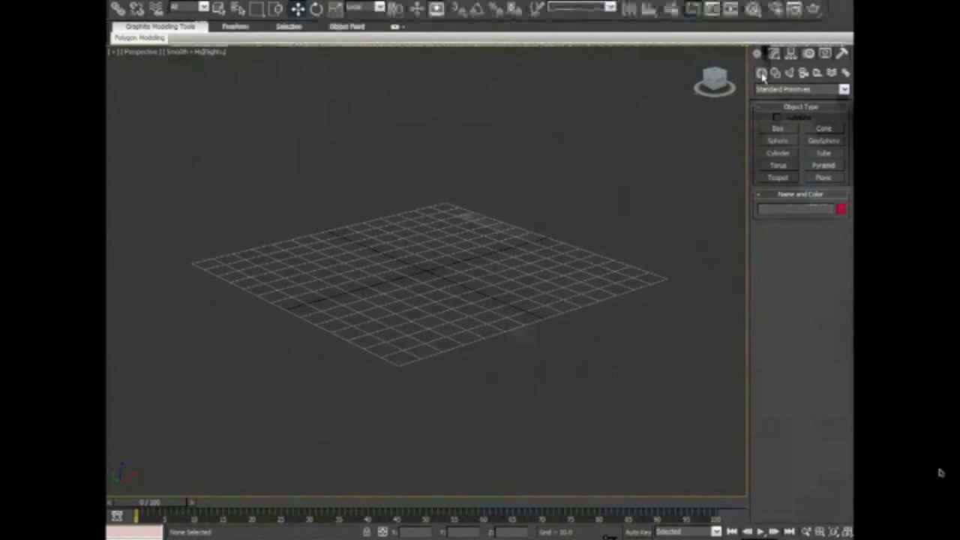
pyautogui.click(801, 89)
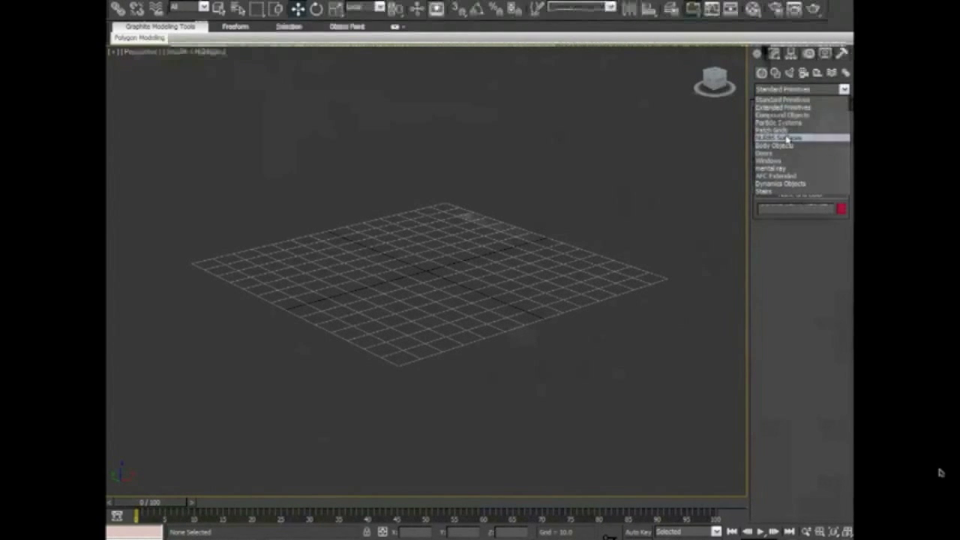
pyautogui.click(798, 140)
pyautogui.click(823, 129)
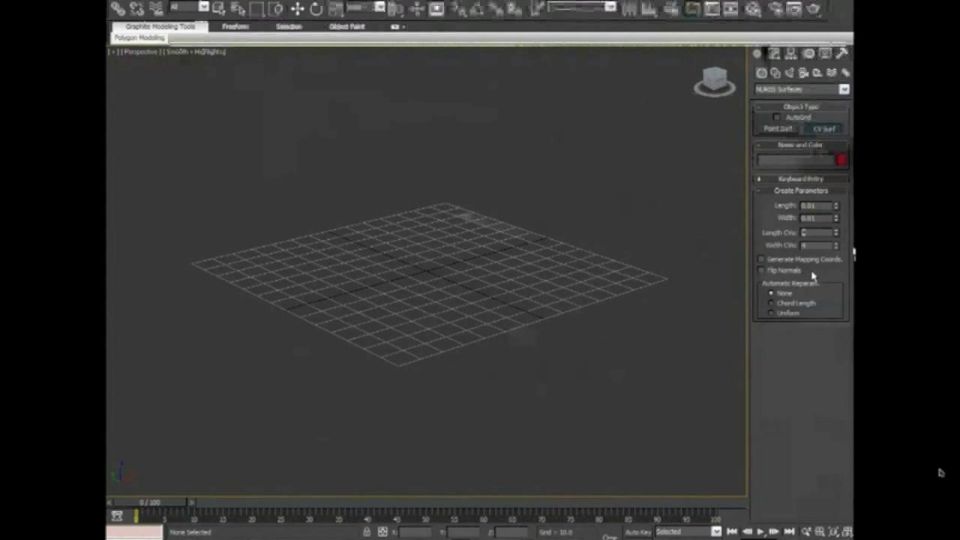
pyautogui.doubleClick(812, 246)
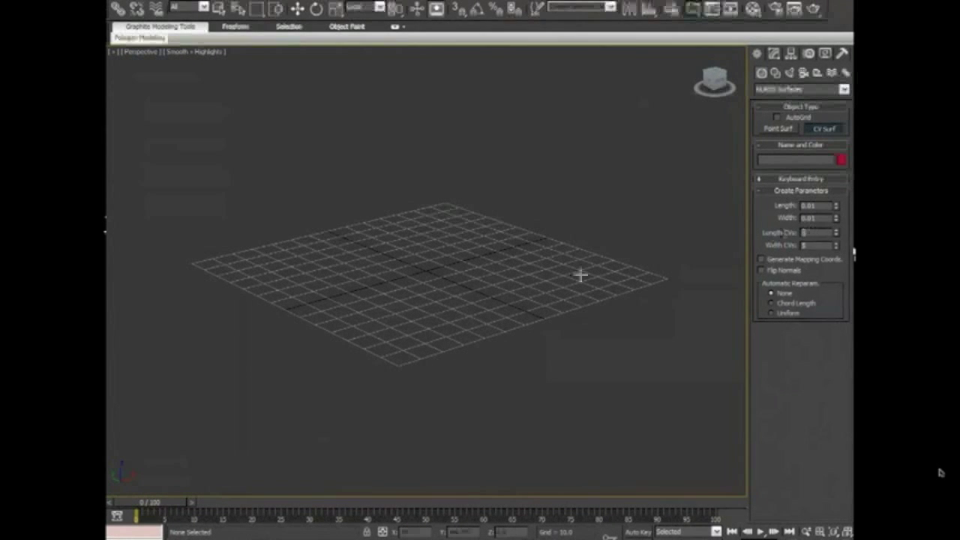
pyautogui.moveTo(147, 255); pyautogui.dragTo(718, 288)
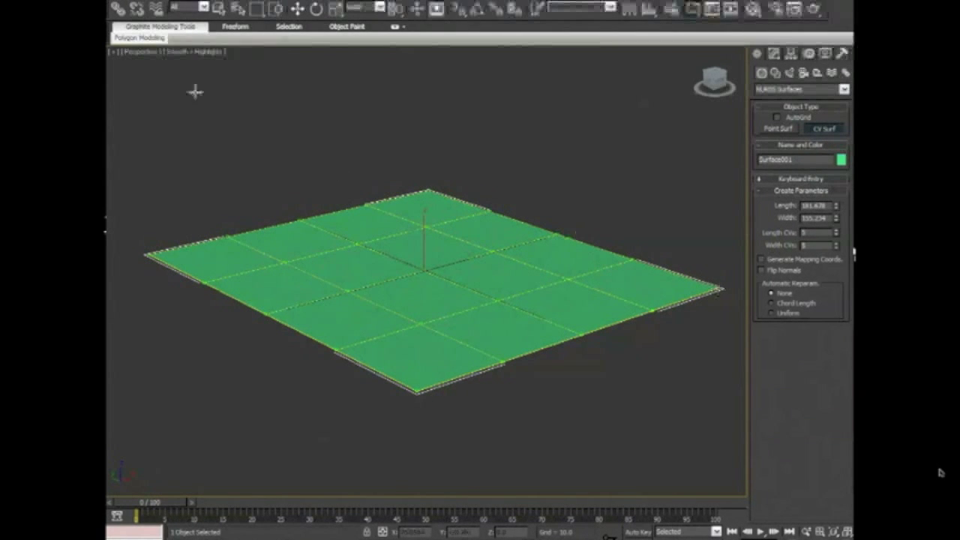
# Step: Enter the Surface CV sub-object level of the NURBS surface and select its centre CV
pyautogui.click(297, 9)
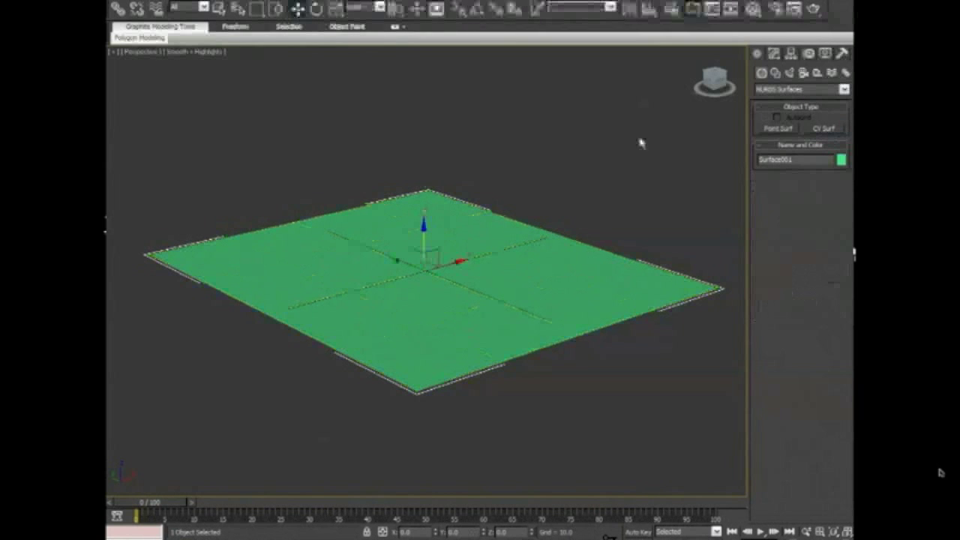
pyautogui.click(773, 53)
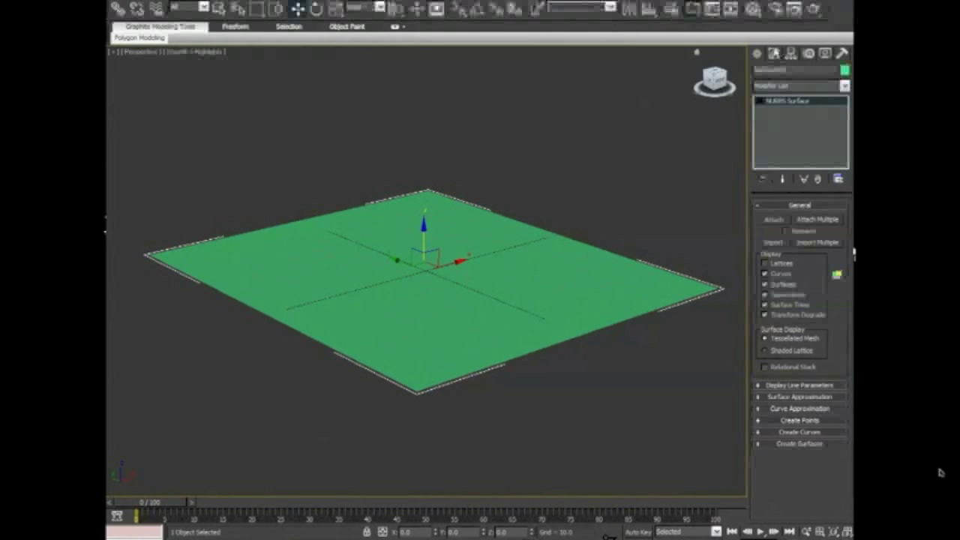
pyautogui.click(760, 102)
pyautogui.click(785, 110)
pyautogui.keyDown('alt'); pyautogui.moveTo(514, 274); pyautogui.dragTo(424, 273, button='middle'); pyautogui.keyUp('alt')
pyautogui.click(423, 271)
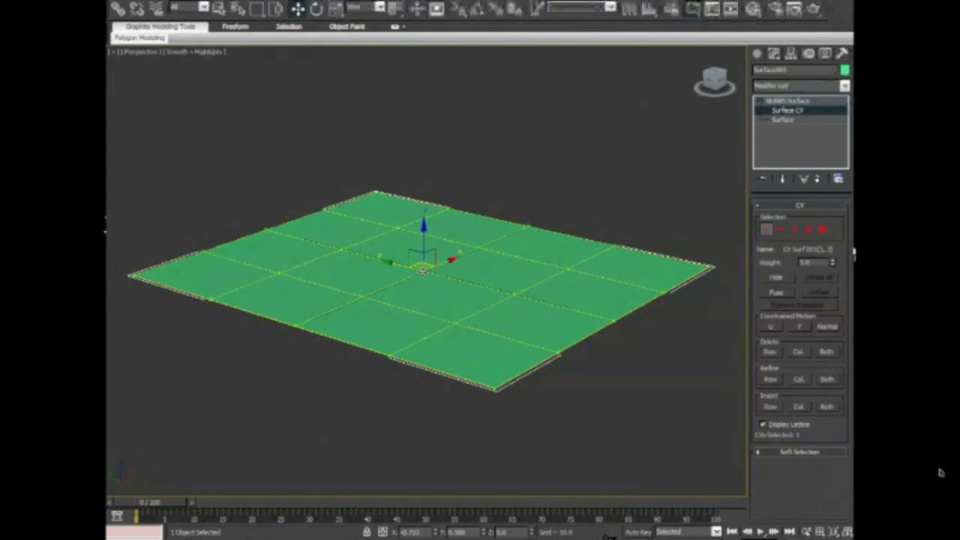
# Step: Try pulling the centre CV high above the surface, and undo the move
pyautogui.moveTo(422, 240); pyautogui.dragTo(423, 56)
pyautogui.keyDown('alt'); pyautogui.moveTo(467, 283); pyautogui.dragTo(397, 281, button='middle'); pyautogui.keyUp('alt')
pyautogui.hotkey('ctrl', 'z')
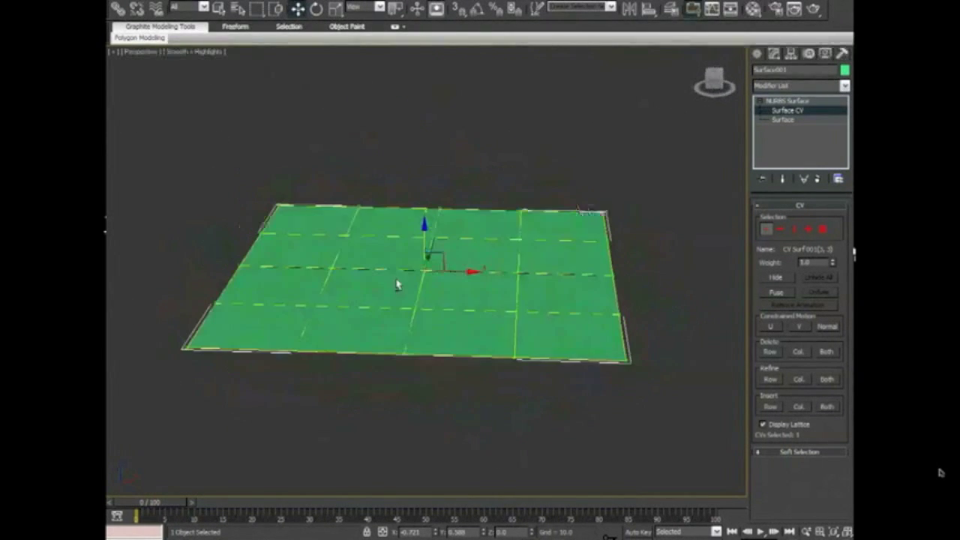
# Step: Select two neighbouring interior CVs near the surface's far edge and raise them about 31.6 units
pyautogui.moveTo(248, 187); pyautogui.dragTo(363, 182)
pyautogui.moveTo(439, 263); pyautogui.dragTo(438, 264)
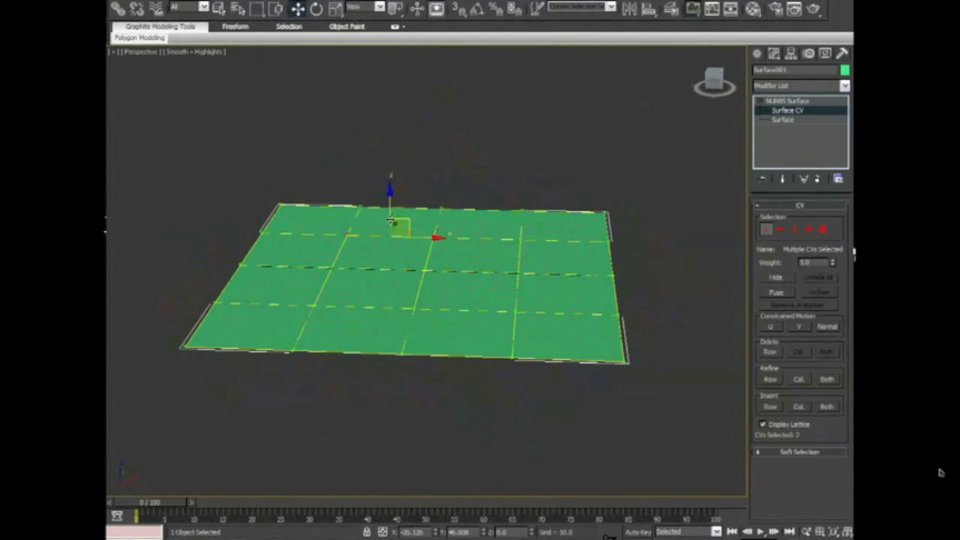
pyautogui.moveTo(389, 213); pyautogui.dragTo(390, 143)
pyautogui.keyDown('alt'); pyautogui.moveTo(389, 238); pyautogui.dragTo(542, 272, button='middle'); pyautogui.keyUp('alt')
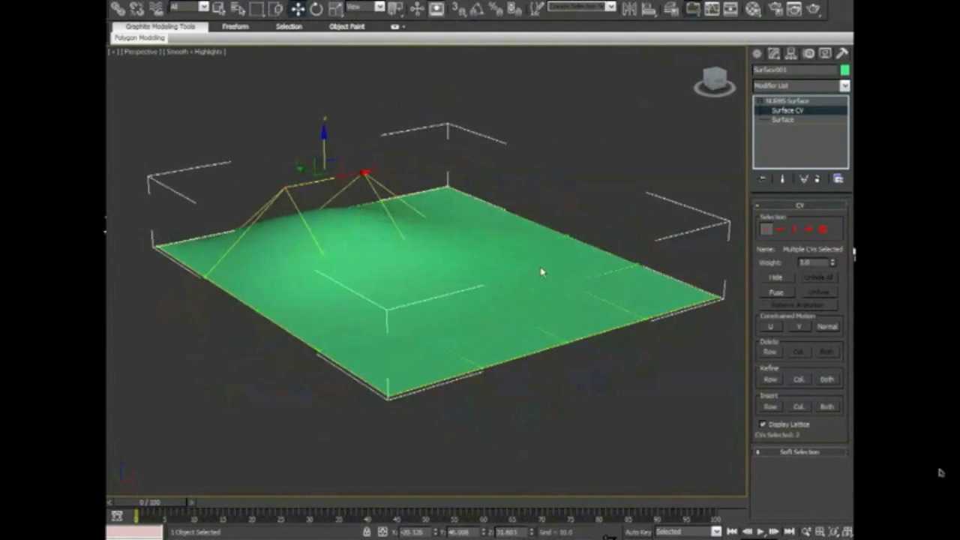
# Step: Raise the two CVs near the surface's right corner about 35.3 units and one CV on the far right edge about 30.5 units
pyautogui.moveTo(589, 218); pyautogui.dragTo(697, 339)
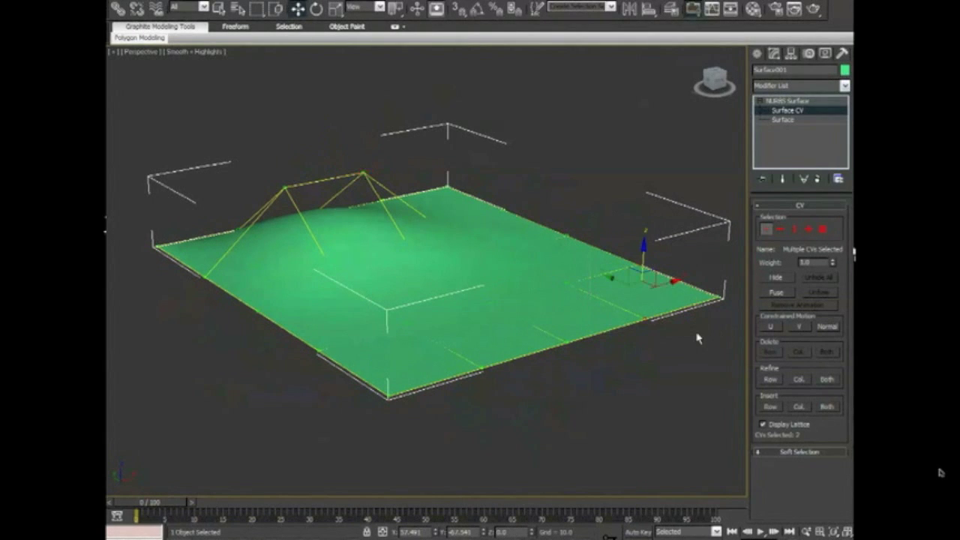
pyautogui.moveTo(644, 265); pyautogui.dragTo(643, 187)
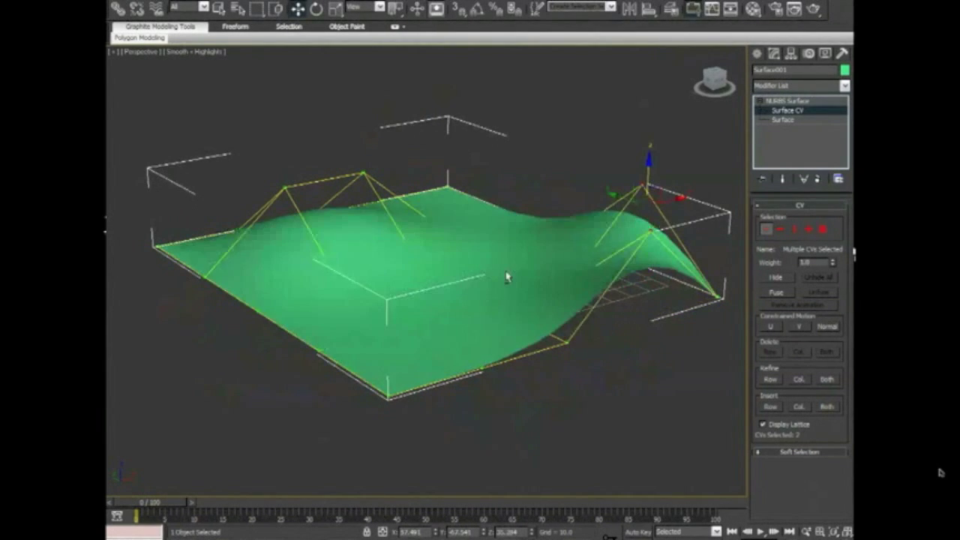
pyautogui.keyDown('alt'); pyautogui.moveTo(508, 274); pyautogui.dragTo(492, 311, button='middle'); pyautogui.keyUp('alt')
pyautogui.moveTo(459, 111); pyautogui.dragTo(513, 170)
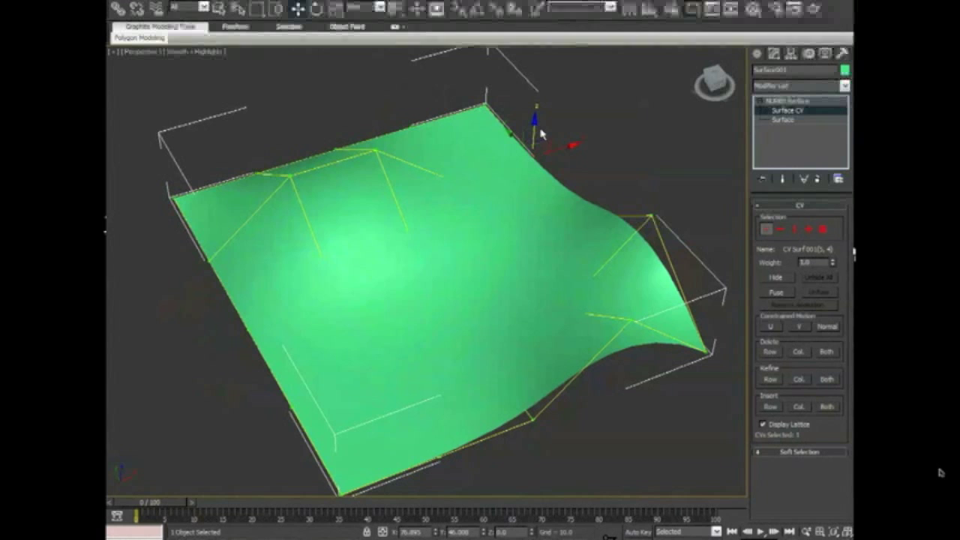
pyautogui.moveTo(533, 127); pyautogui.dragTo(533, 75)
pyautogui.keyDown('alt'); pyautogui.moveTo(476, 229); pyautogui.dragTo(531, 167, button='middle'); pyautogui.keyUp('alt')
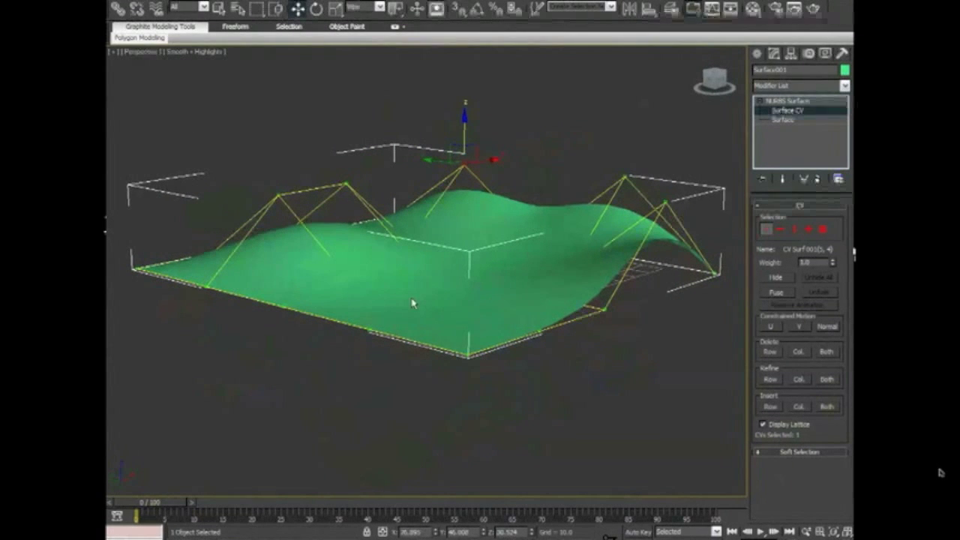
# Step: Raise the interior CV nearest the surface's front corner into another hill, and return to the top level of the NURBS surface
pyautogui.moveTo(411, 298); pyautogui.dragTo(474, 351)
pyautogui.keyDown('alt'); pyautogui.moveTo(443, 279); pyautogui.dragTo(392, 279, button='middle'); pyautogui.keyUp('alt')
pyautogui.click(789, 102)
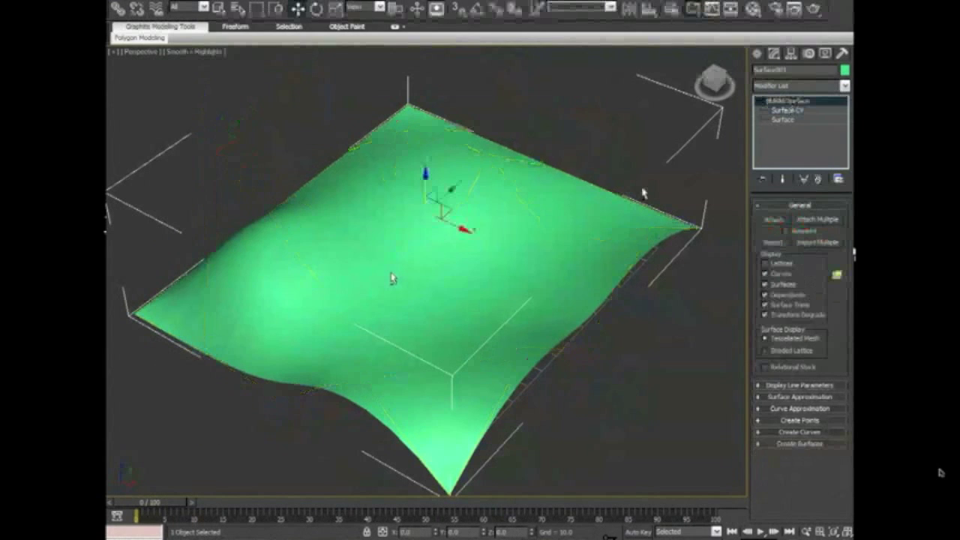
pyautogui.moveTo(643, 192)
pyautogui.keyDown('alt'); pyautogui.mouseDown(button='middle')
pyautogui.moveTo(702, 144)
pyautogui.moveTo(688, 146)
pyautogui.moveTo(665, 175)
pyautogui.moveTo(660, 163)
pyautogui.moveTo(653, 191)
pyautogui.mouseUp(button='middle'); pyautogui.keyUp('alt')
pyautogui.keyDown('alt'); pyautogui.moveTo(512, 228); pyautogui.dragTo(551, 208, button='middle'); pyautogui.keyUp('alt')
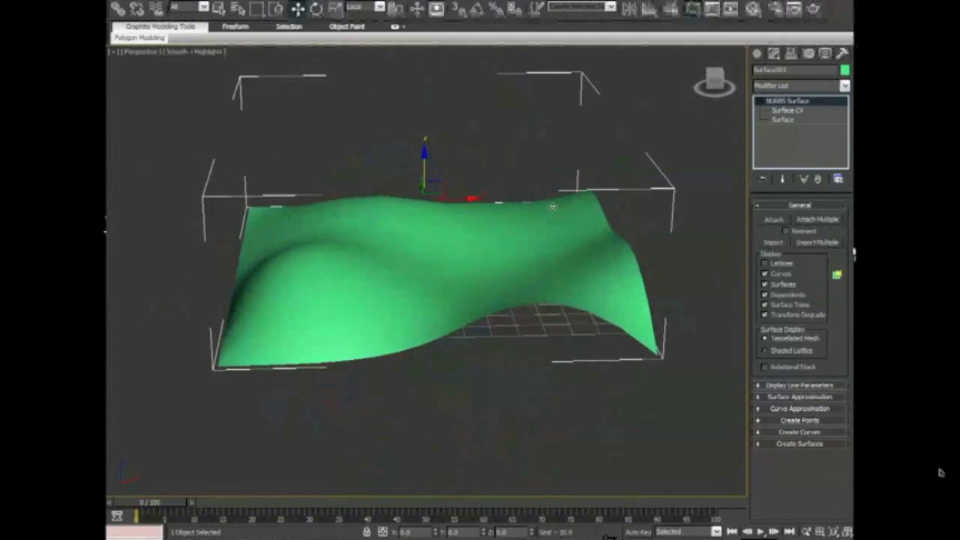
# Step: Hide the selected terrain surface, then unhide all objects, including the aircraft
pyautogui.rightClick(415, 252)
pyautogui.click(446, 224)
pyautogui.rightClick(439, 216)
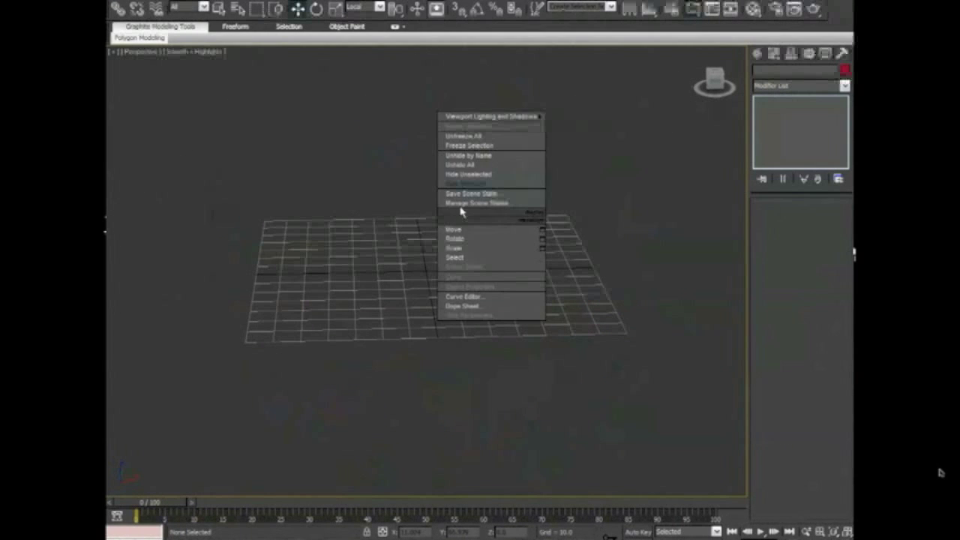
pyautogui.click(486, 167)
# Step: Hide the terrain surface once more and bring it back by unhiding everything
pyautogui.rightClick(466, 268)
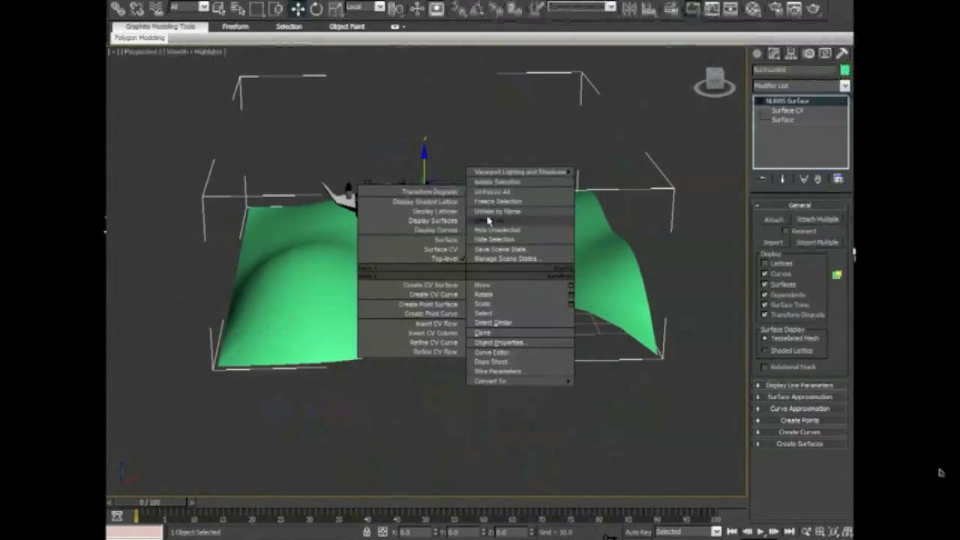
pyautogui.click(493, 239)
pyautogui.moveTo(448, 255)
pyautogui.keyDown('alt'); pyautogui.mouseDown(button='middle')
pyautogui.moveTo(418, 231)
pyautogui.moveTo(435, 259)
pyautogui.mouseUp(button='middle'); pyautogui.keyUp('alt')
pyautogui.rightClick(437, 258)
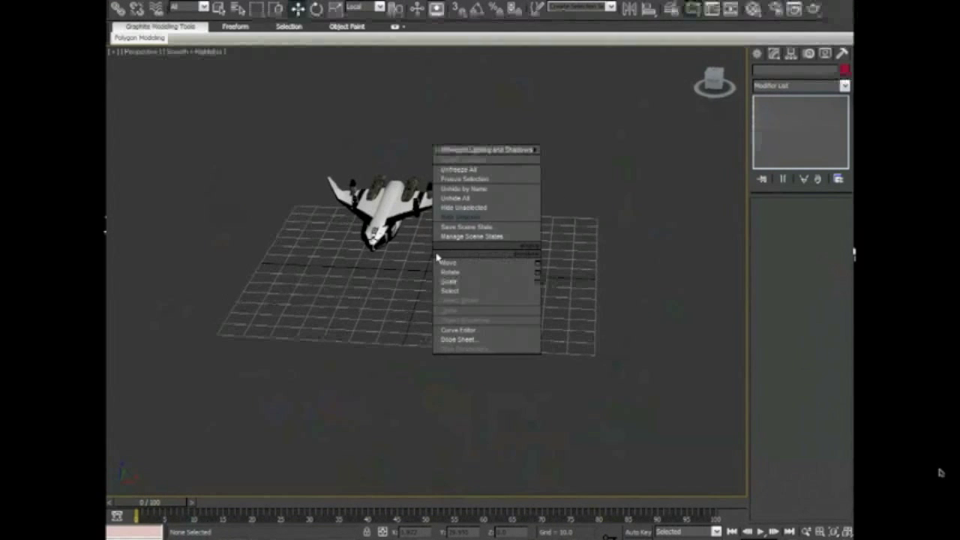
pyautogui.click(465, 204)
# Step: Draw an S-shaped NURBS CV curve with 8 CVs, starting at the aircraft, rounding the terrain's right side and ending beyond its near edge
pyautogui.click(758, 54)
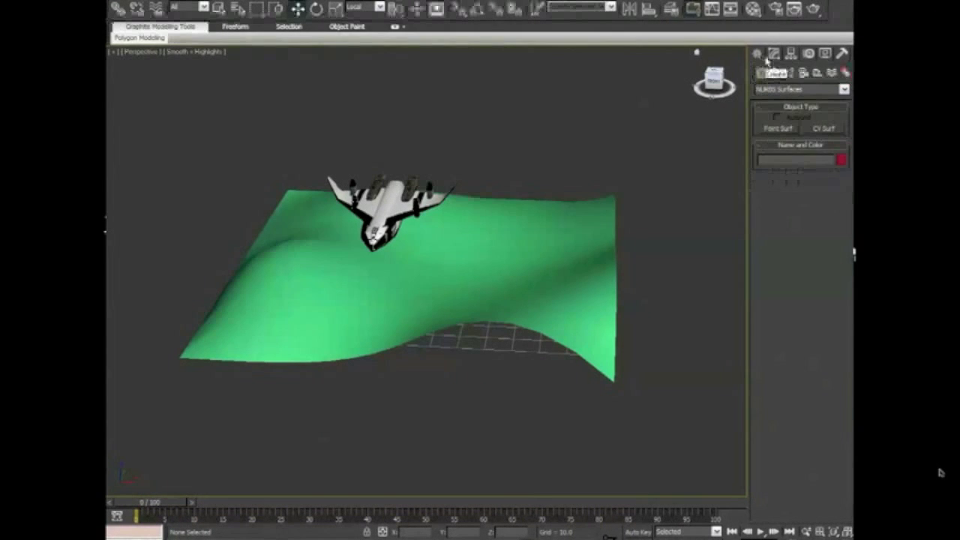
pyautogui.click(777, 72)
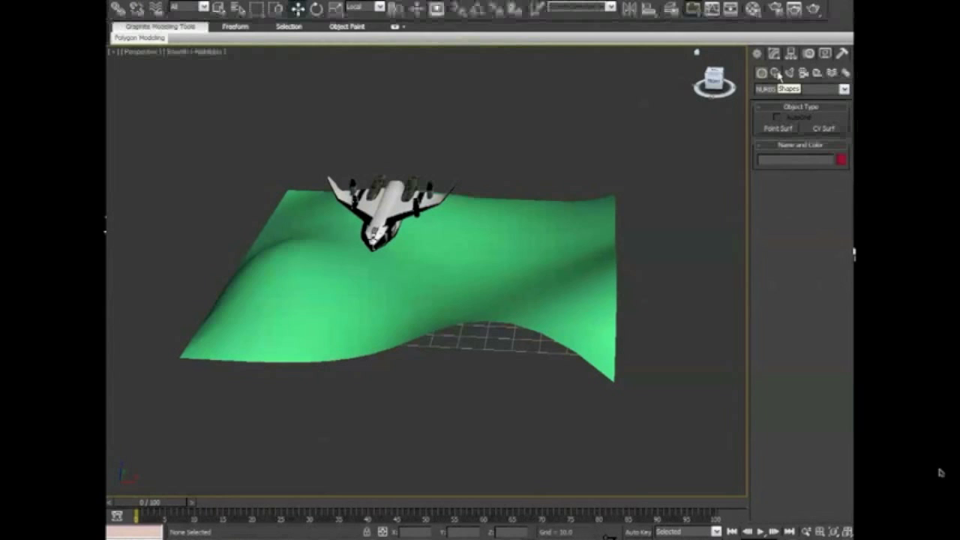
pyautogui.click(792, 90)
pyautogui.click(789, 110)
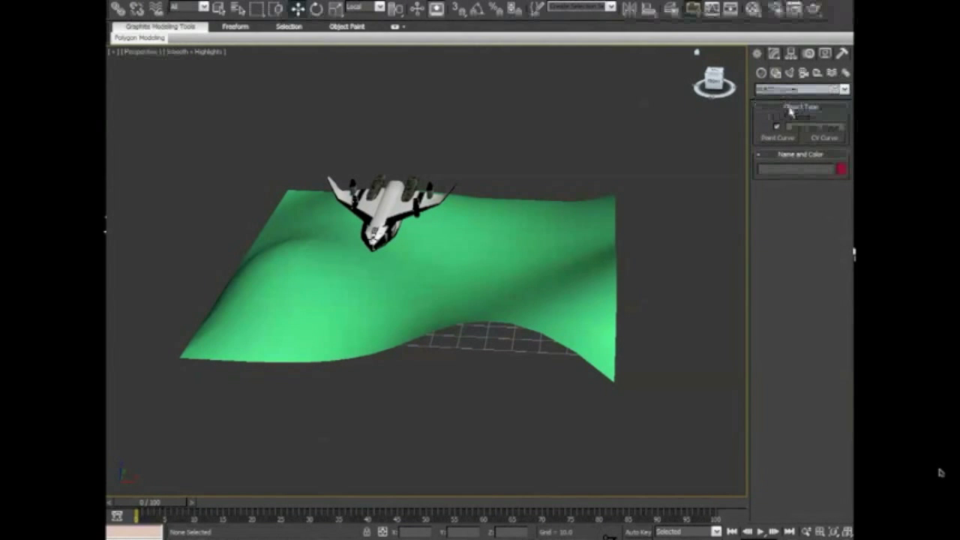
pyautogui.click(825, 138)
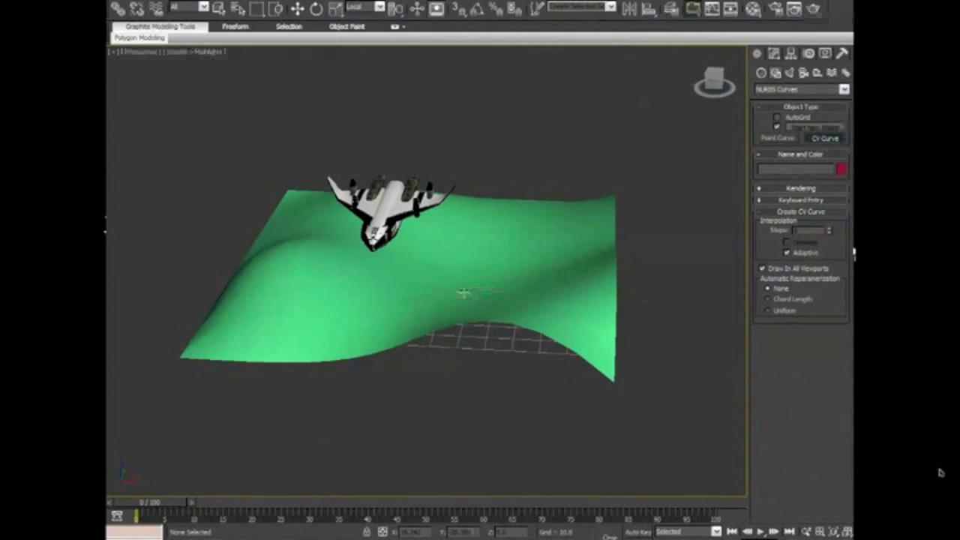
pyautogui.keyDown('alt'); pyautogui.moveTo(462, 290); pyautogui.dragTo(472, 342, button='middle'); pyautogui.keyUp('alt')
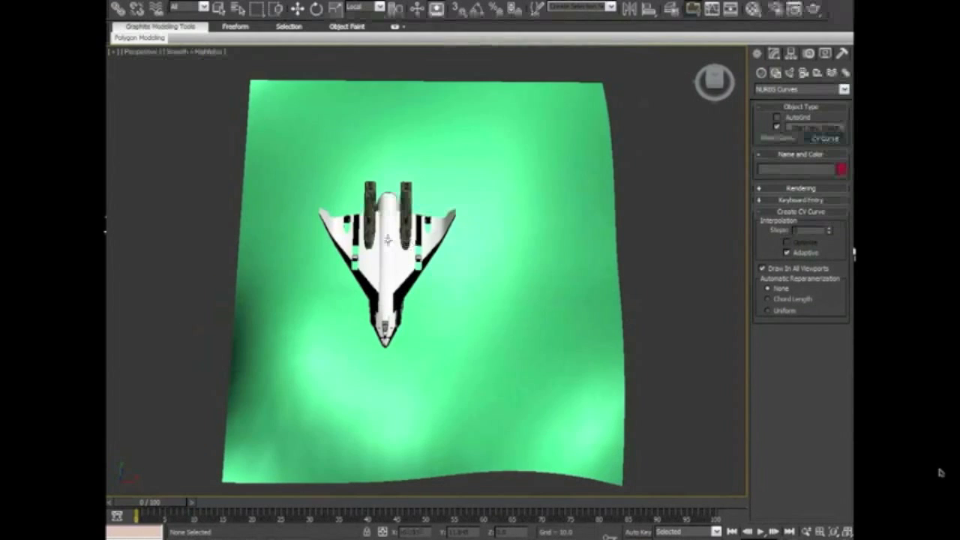
pyautogui.click(424, 270)
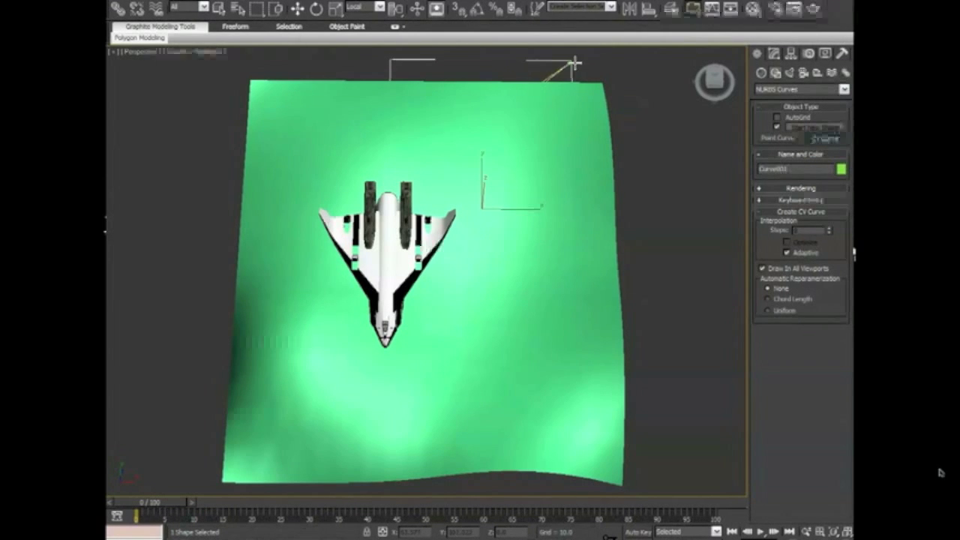
pyautogui.click(616, 65)
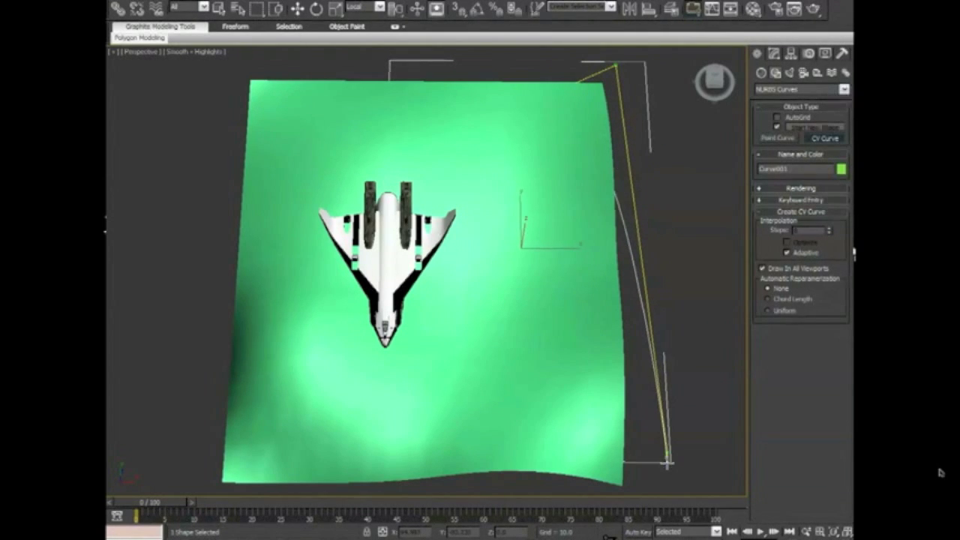
pyautogui.moveTo(665, 461); pyautogui.dragTo(661, 454, button='middle')
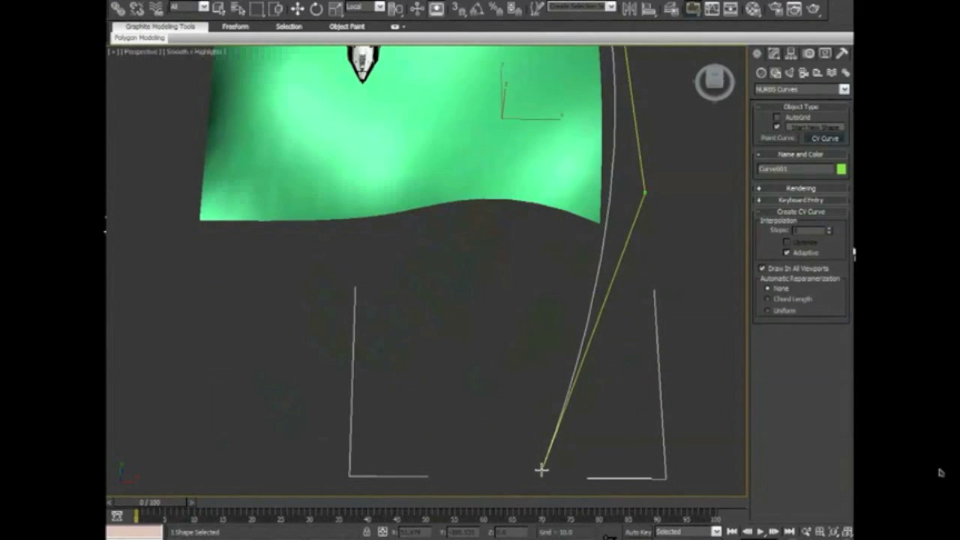
pyautogui.click(541, 469)
pyautogui.rightClick(596, 312)
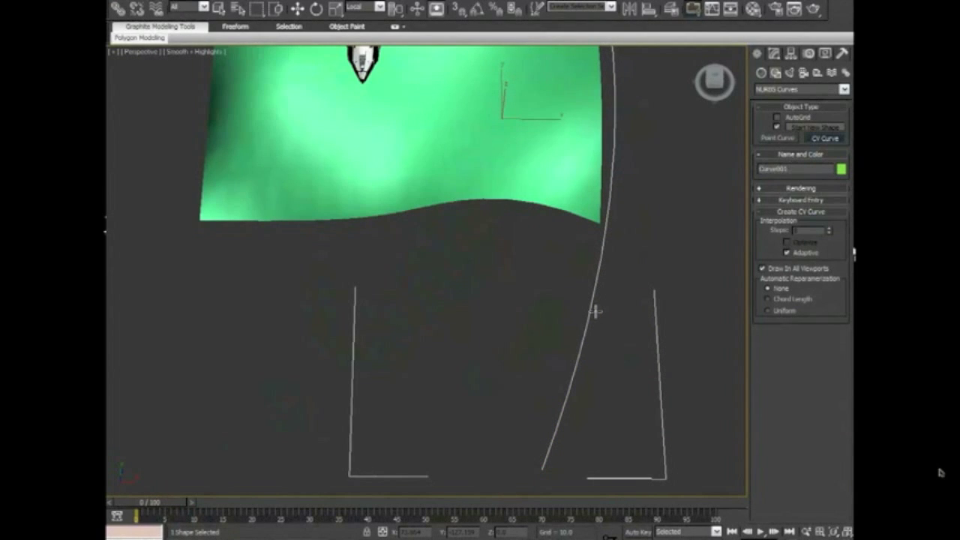
# Step: Raise the whole curve about 43 units above the terrain
pyautogui.keyDown('alt'); pyautogui.moveTo(595, 311); pyautogui.dragTo(481, 306, button='middle'); pyautogui.keyUp('alt')
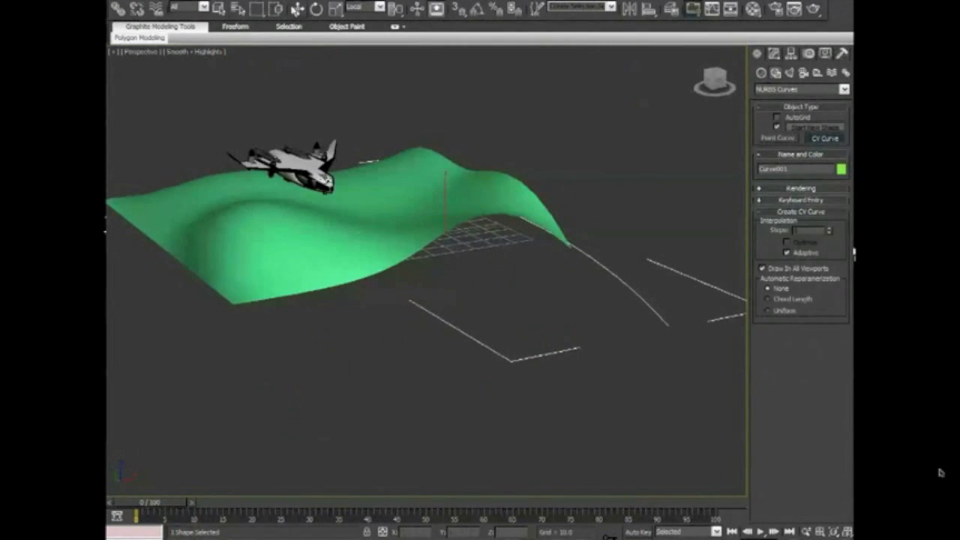
pyautogui.click(298, 11)
pyautogui.moveTo(362, 99); pyautogui.dragTo(424, 198, button='middle')
pyautogui.moveTo(503, 283); pyautogui.dragTo(503, 187)
pyautogui.keyDown('alt'); pyautogui.moveTo(498, 213); pyautogui.dragTo(375, 278, button='middle'); pyautogui.keyUp('alt')
# Step: Enter the Curve CV sub-object level and move the second-to-last CV outward to about X 112.3, Y -66.6
pyautogui.click(776, 56)
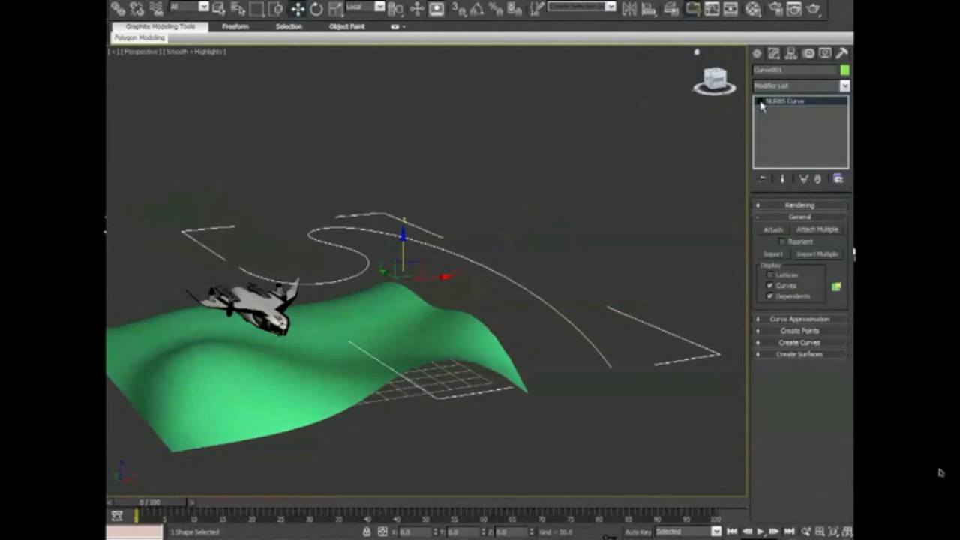
pyautogui.click(784, 111)
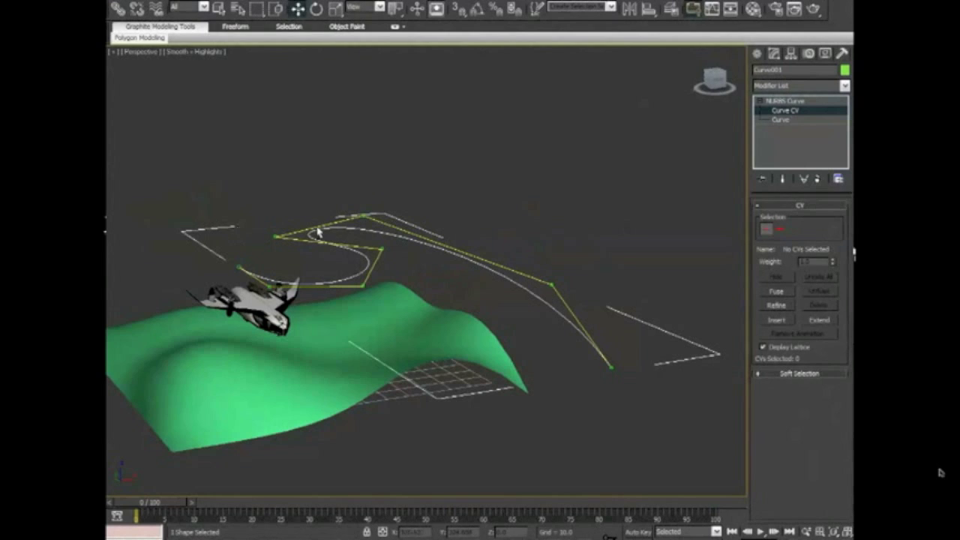
pyautogui.keyDown('alt'); pyautogui.moveTo(319, 233); pyautogui.dragTo(296, 255, button='middle'); pyautogui.keyUp('alt')
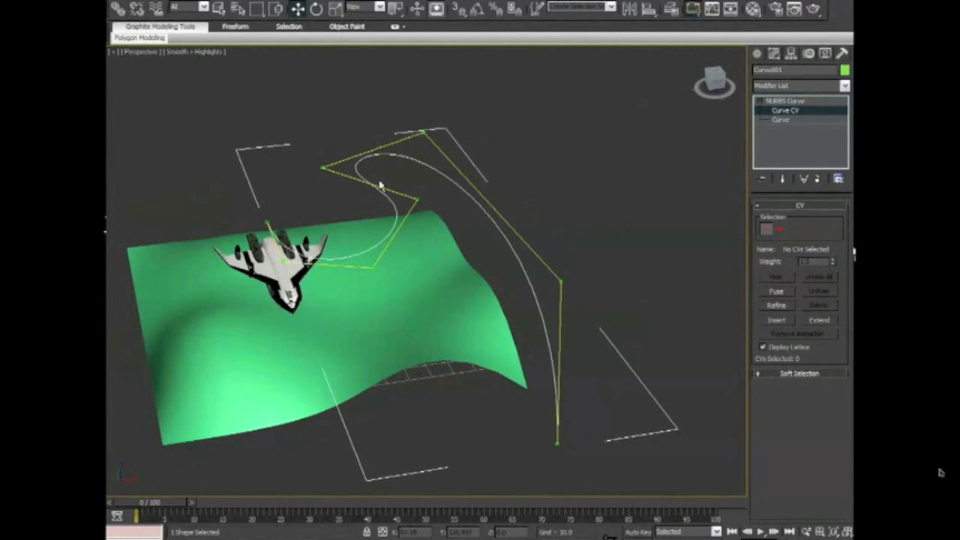
pyautogui.click(562, 283)
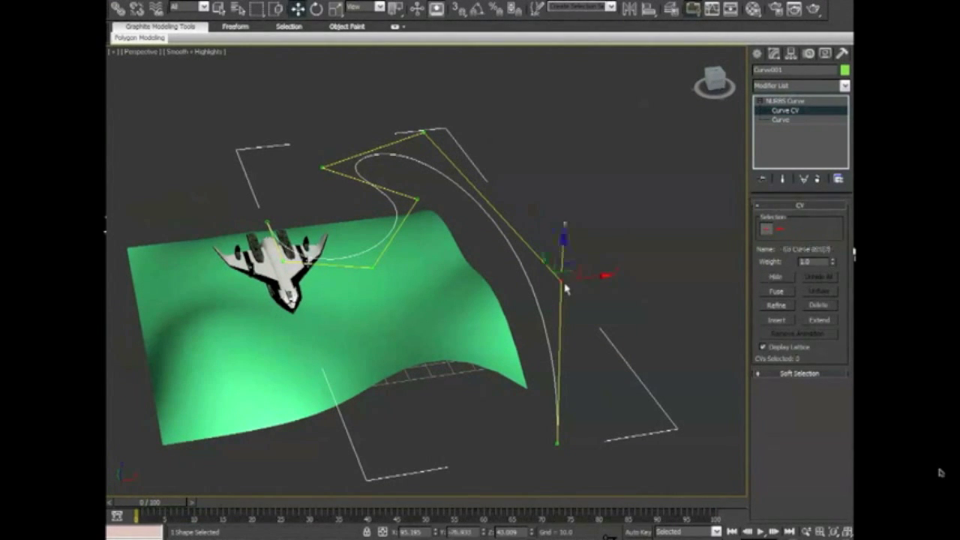
pyautogui.moveTo(569, 284); pyautogui.dragTo(592, 259)
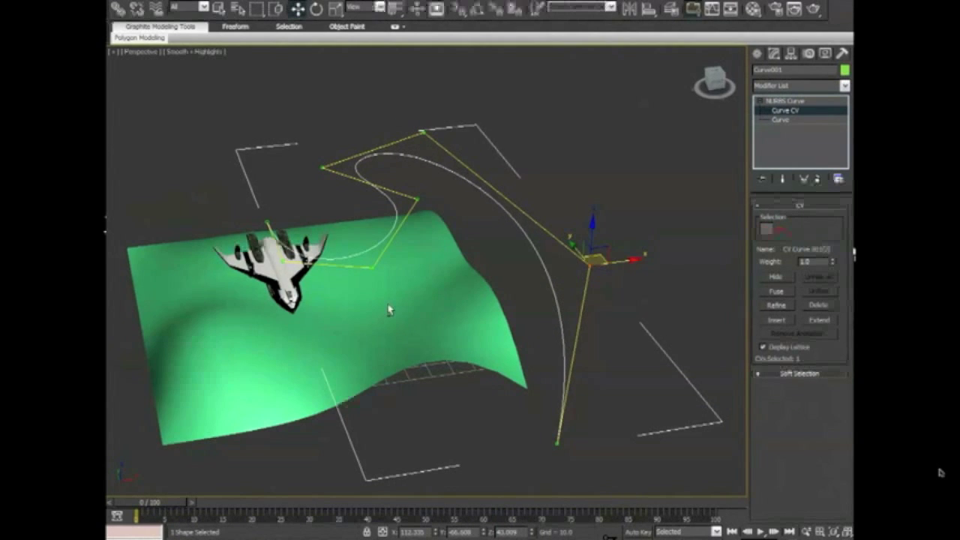
# Step: Lower the curve's first CV to the aircraft and move its second CV back so it sits above the aircraft
pyautogui.keyDown('alt'); pyautogui.moveTo(388, 310); pyautogui.dragTo(304, 246, button='middle'); pyautogui.keyUp('alt')
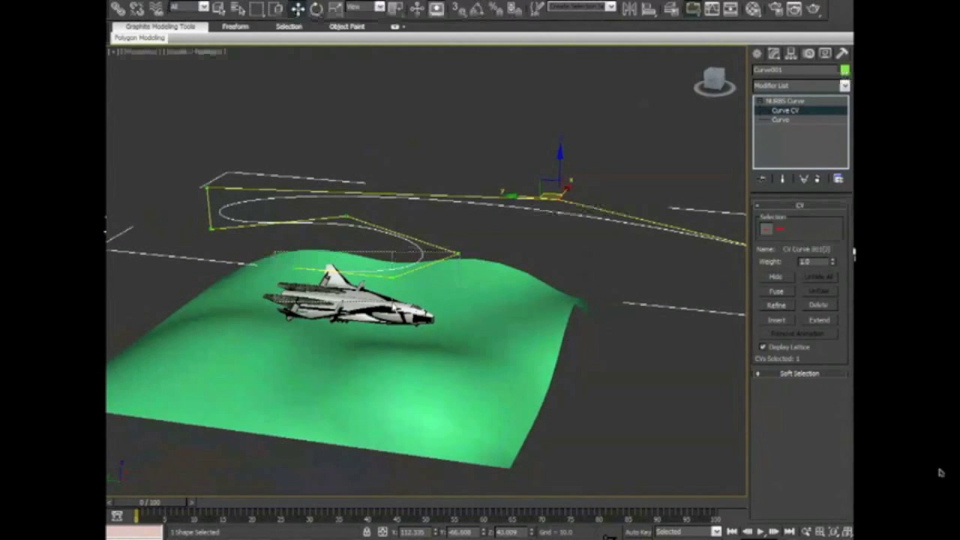
pyautogui.click(294, 255)
pyautogui.moveTo(293, 232); pyautogui.dragTo(325, 320)
pyautogui.click(391, 278)
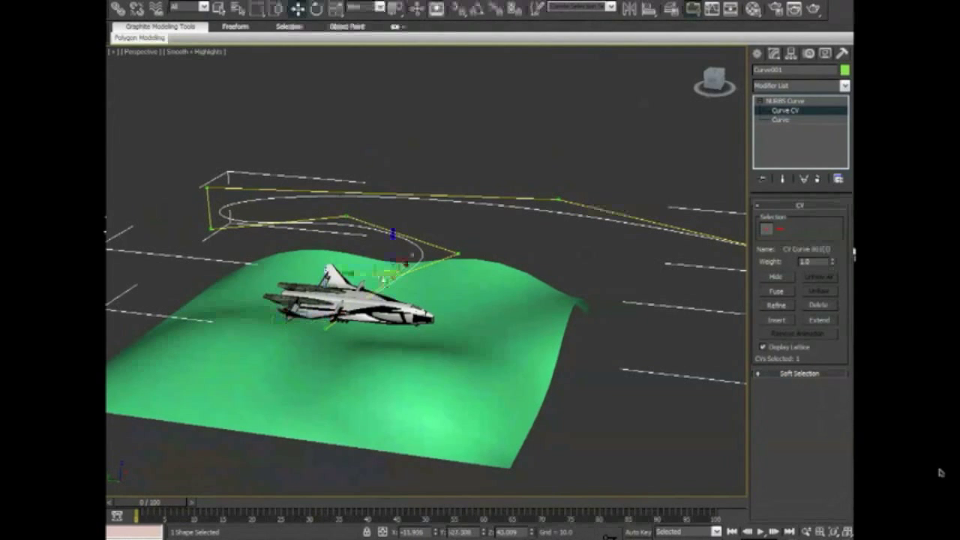
pyautogui.moveTo(361, 278); pyautogui.dragTo(319, 248)
# Step: Raise three middle CVs of the curve to about Z 51.9, then lift two of them to about Z 53.8
pyautogui.keyDown('alt'); pyautogui.moveTo(458, 256); pyautogui.dragTo(420, 215, button='middle'); pyautogui.keyUp('alt')
pyautogui.moveTo(419, 207); pyautogui.dragTo(519, 276)
pyautogui.moveTo(451, 259); pyautogui.dragTo(451, 237)
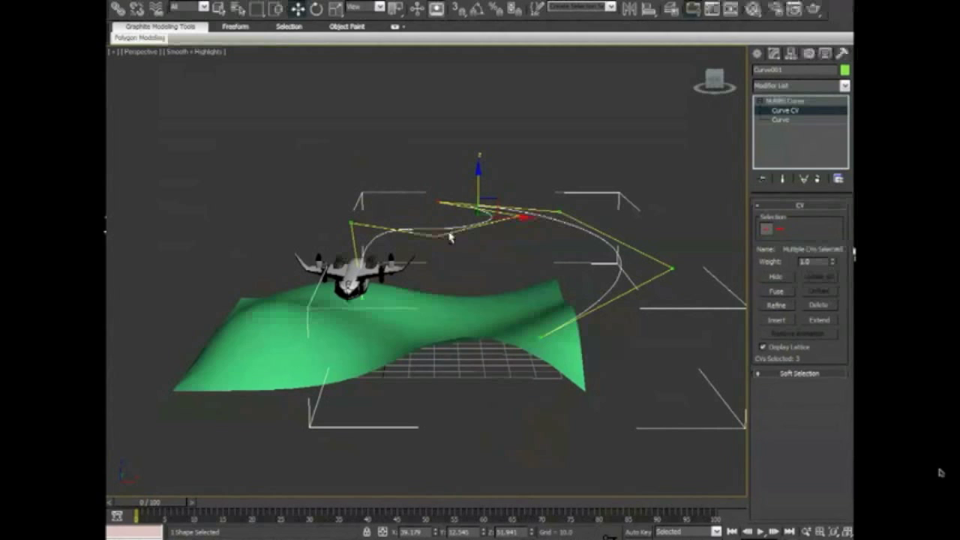
pyautogui.moveTo(477, 173); pyautogui.dragTo(477, 169)
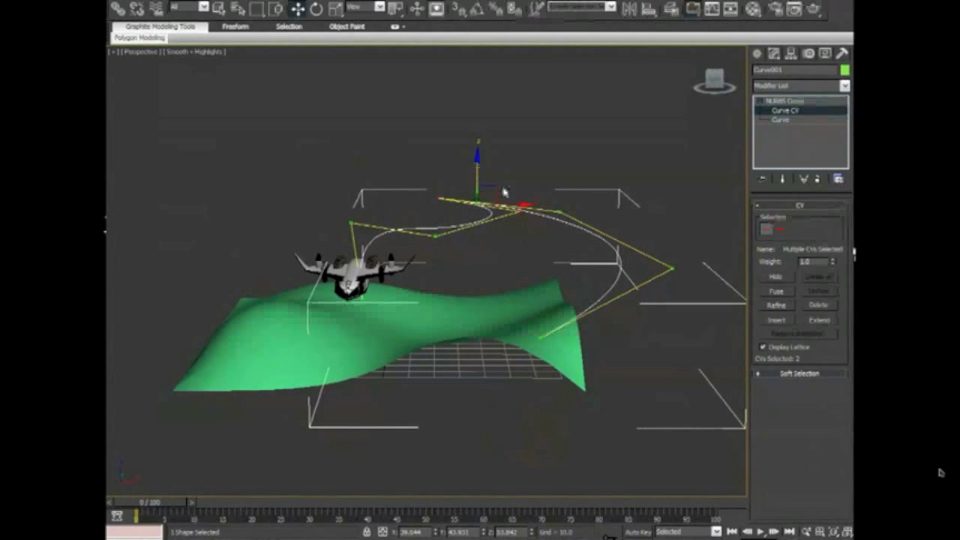
# Step: Select the two curve CVs at the wide outer bend beyond the terrain's right side
pyautogui.moveTo(582, 186); pyautogui.dragTo(681, 358)
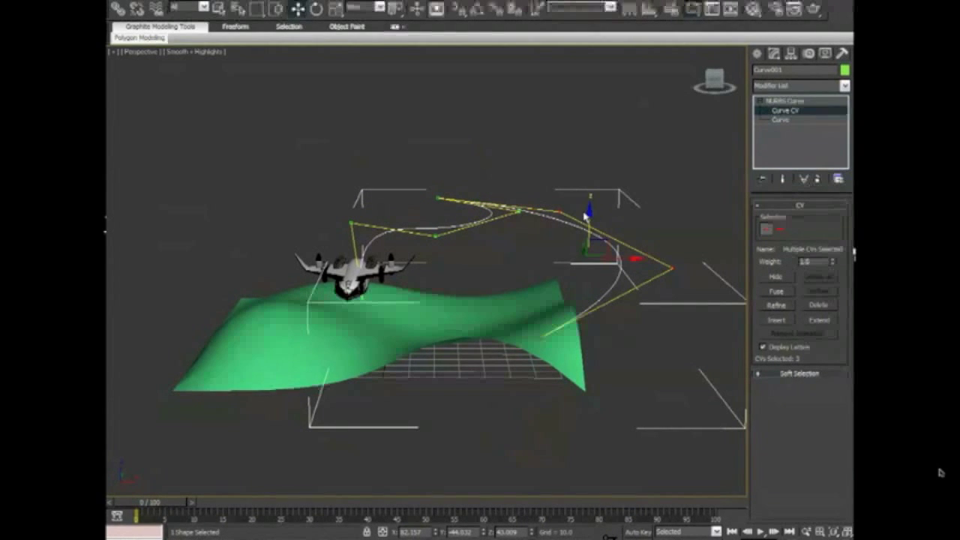